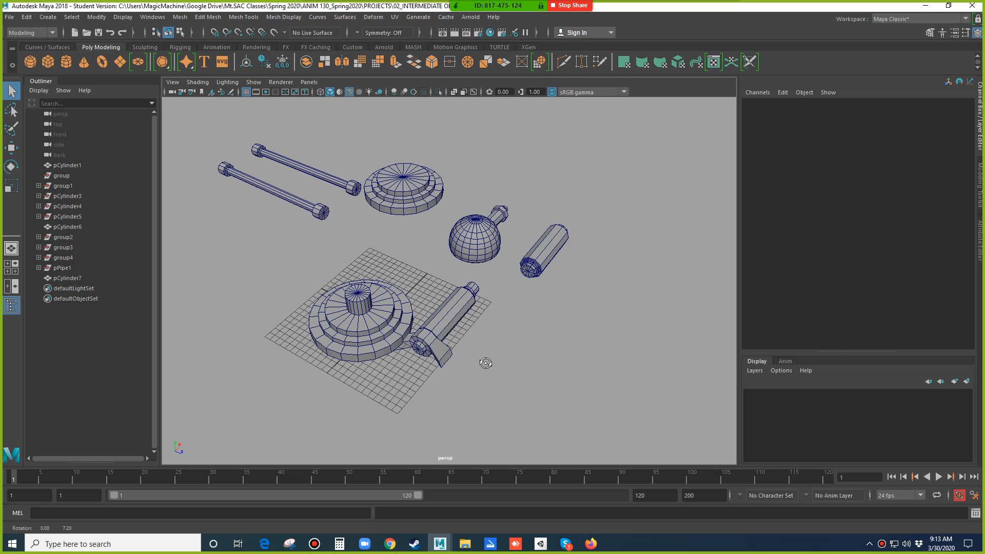
Select the barrel, the stepped base and the separate stepped disc in turn to examine which node each one is
click(446, 325)
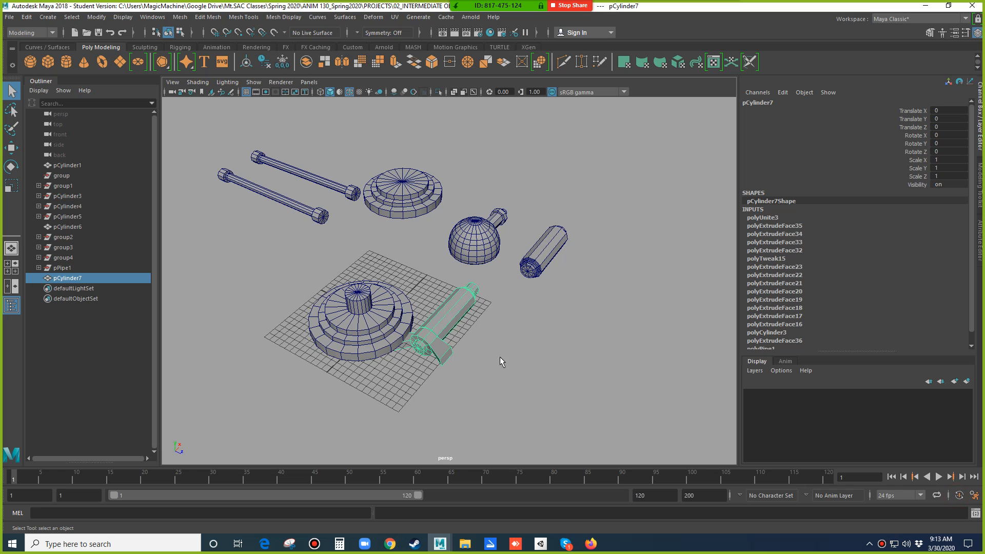
alt+drag(483, 355, 470, 359)
click(376, 321)
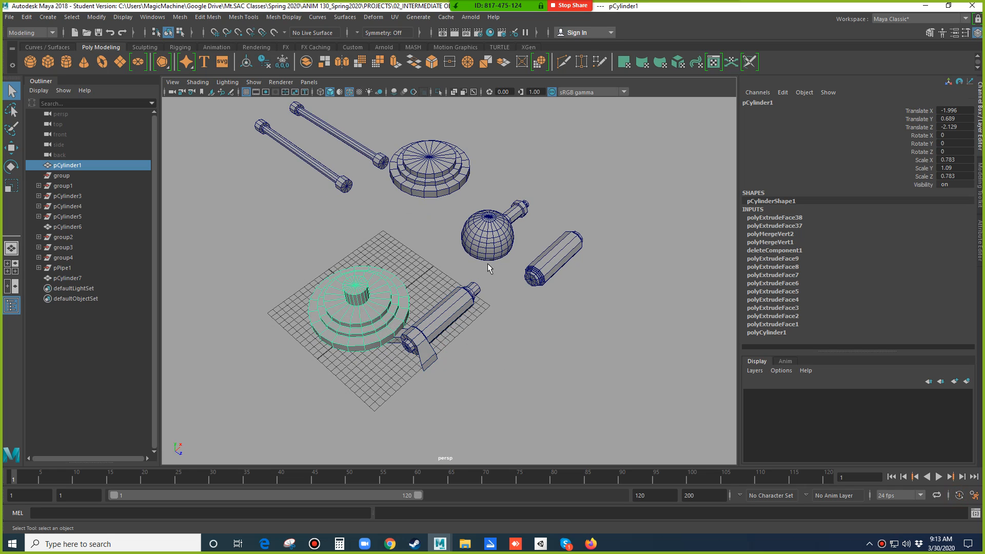
click(438, 194)
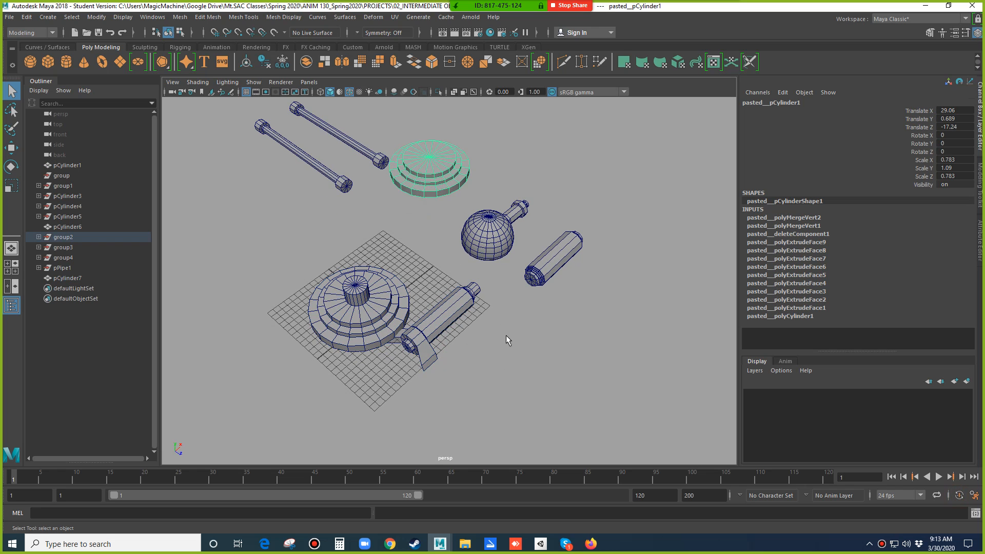
click(429, 359)
alt+drag(462, 378, 556, 379)
click(556, 379)
alt+drag(593, 380, 588, 381)
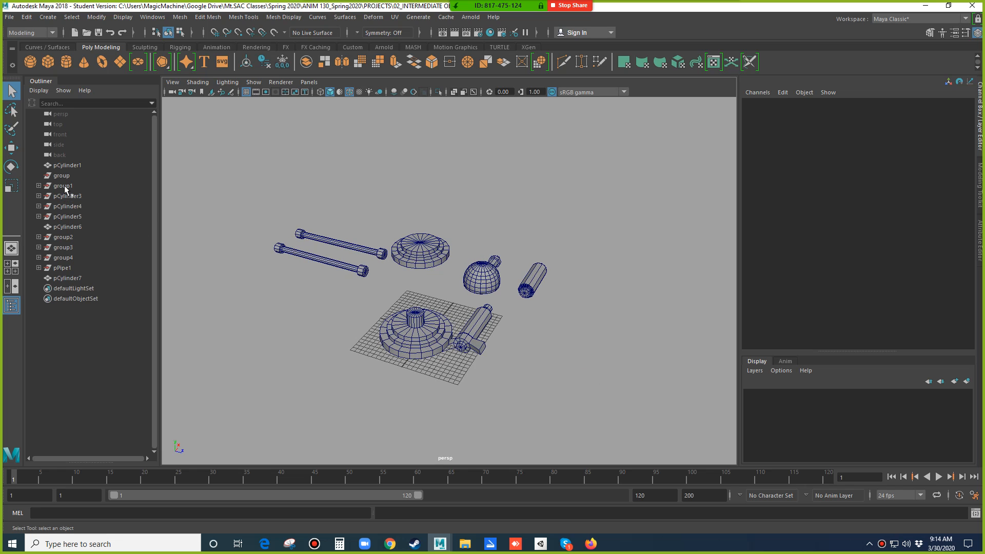
Examine which Outliner nodes the rods belong to by selecting a rod, pCylinder3, pCylinder4, group1 and group, and expanding pCylinder3
click(325, 261)
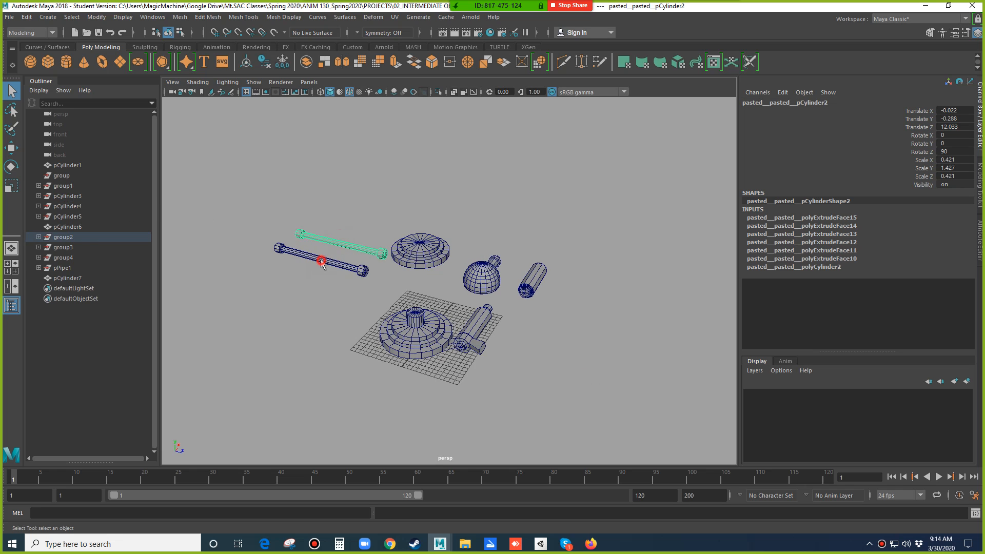
click(68, 198)
click(49, 206)
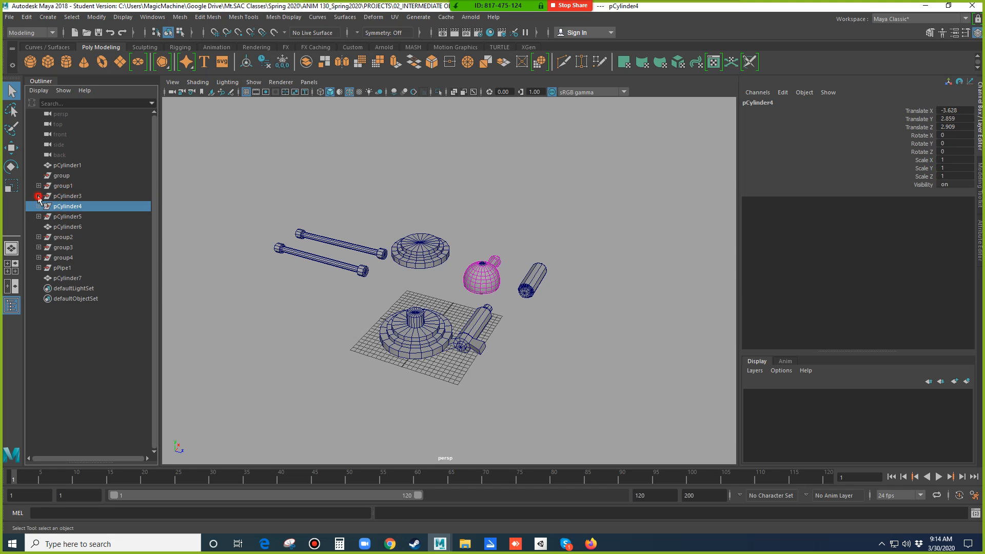
click(38, 196)
click(38, 196)
click(62, 196)
click(58, 186)
key(Up)
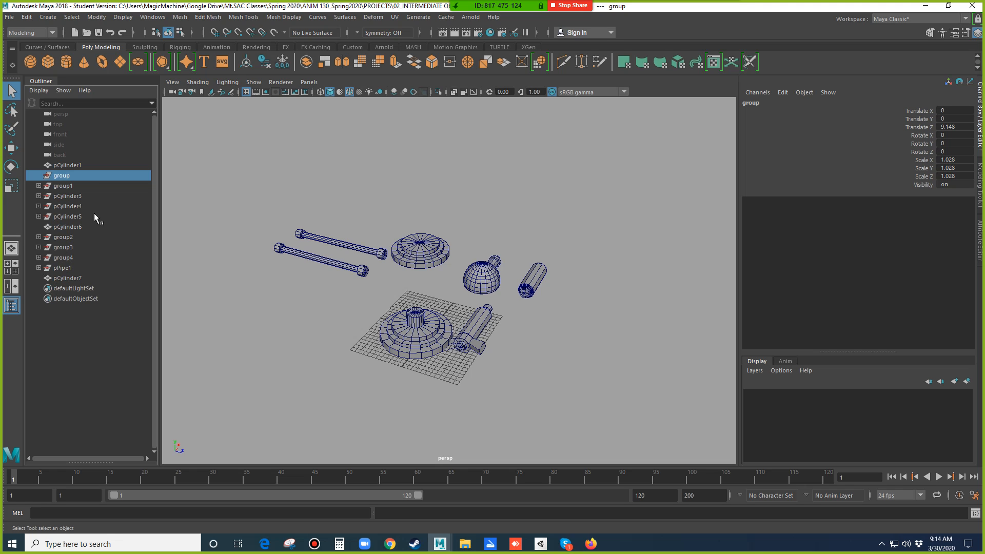
click(307, 288)
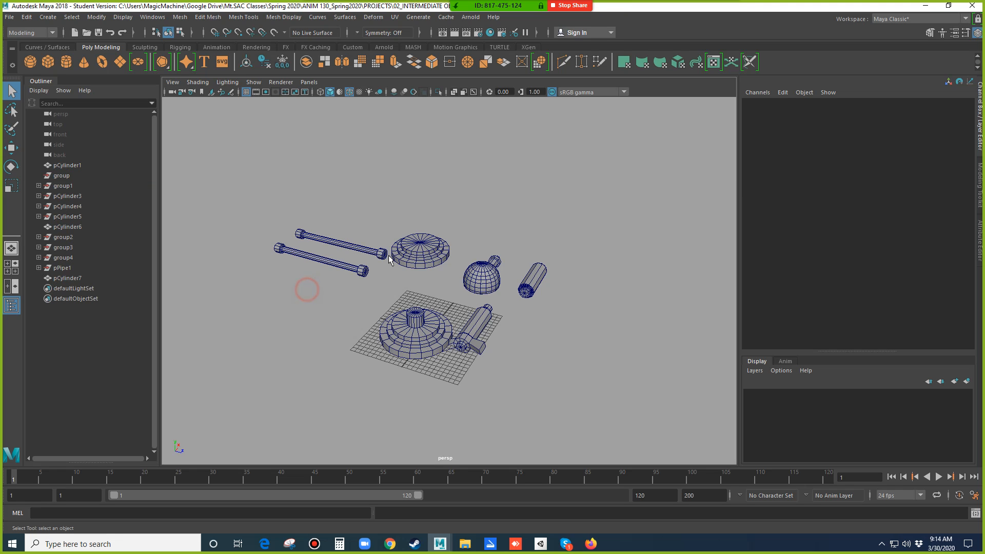
Select the separate stepped disc behind the grid and examine its construction history
click(431, 258)
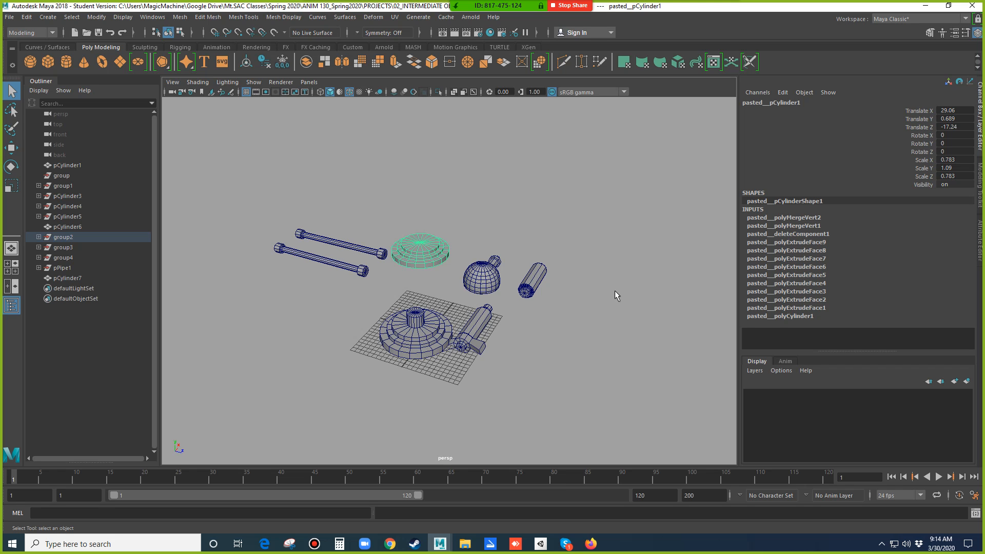
scroll(595, 286, up, 3)
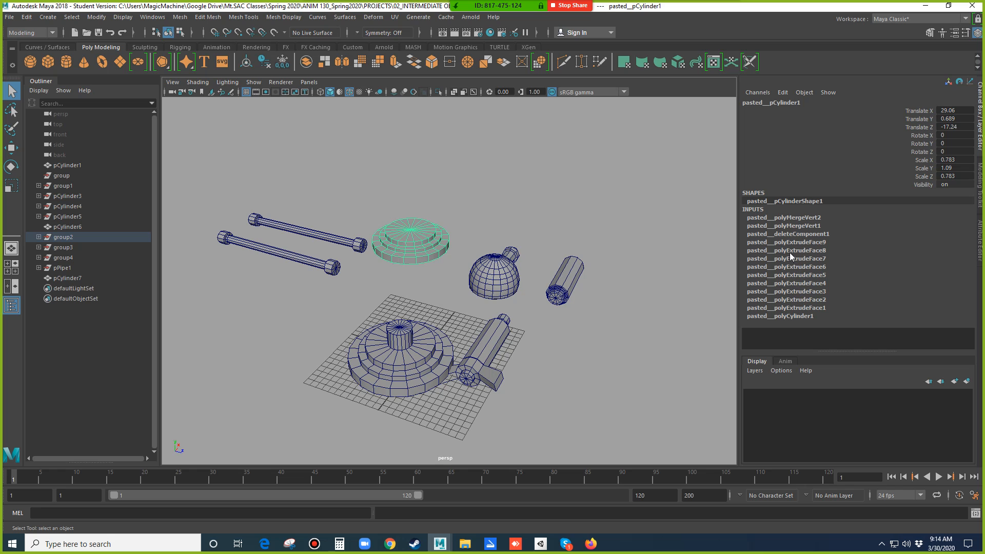
alt+drag(622, 255, 610, 256)
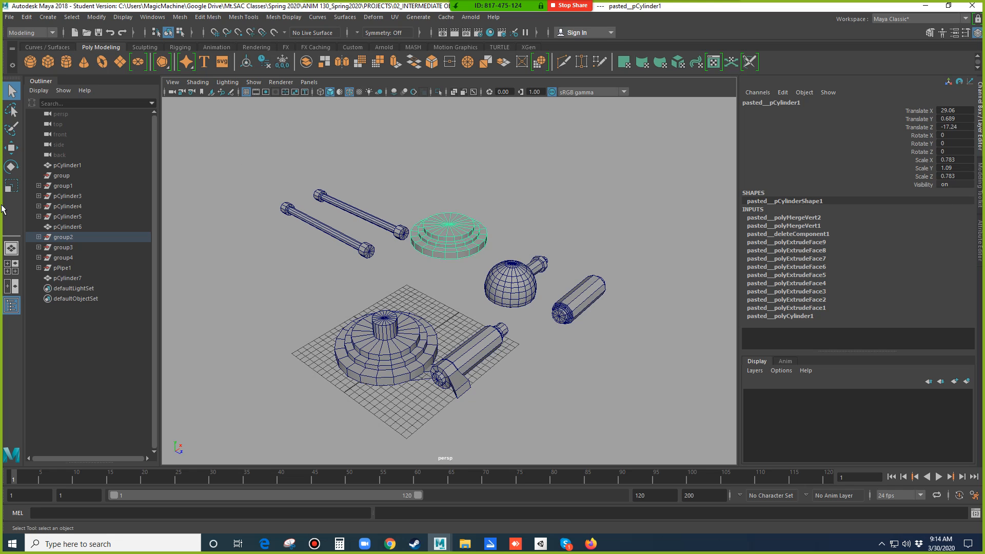
Select all the geometry in the scene and delete its construction history
click(255, 240)
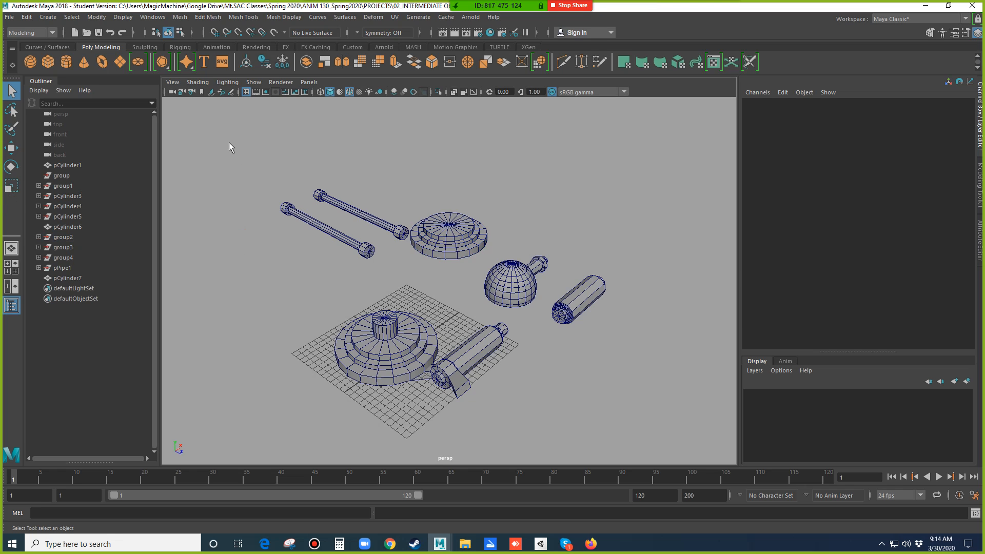
drag(225, 132, 654, 443)
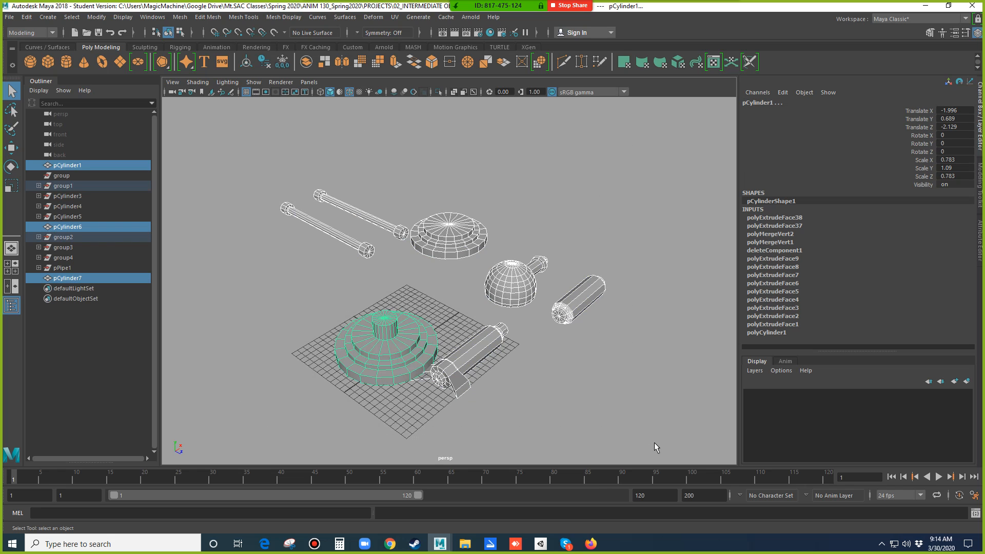
click(583, 310)
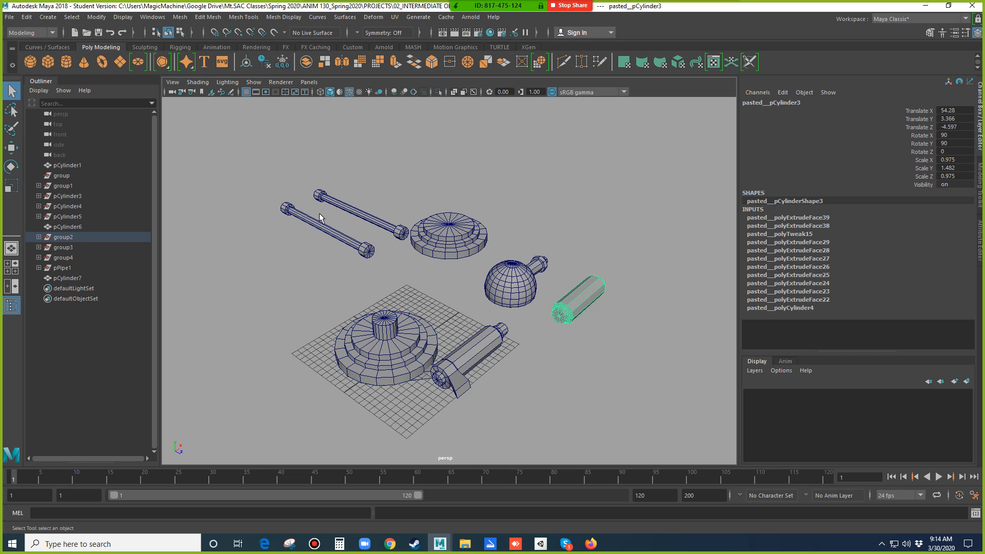
drag(224, 138, 640, 464)
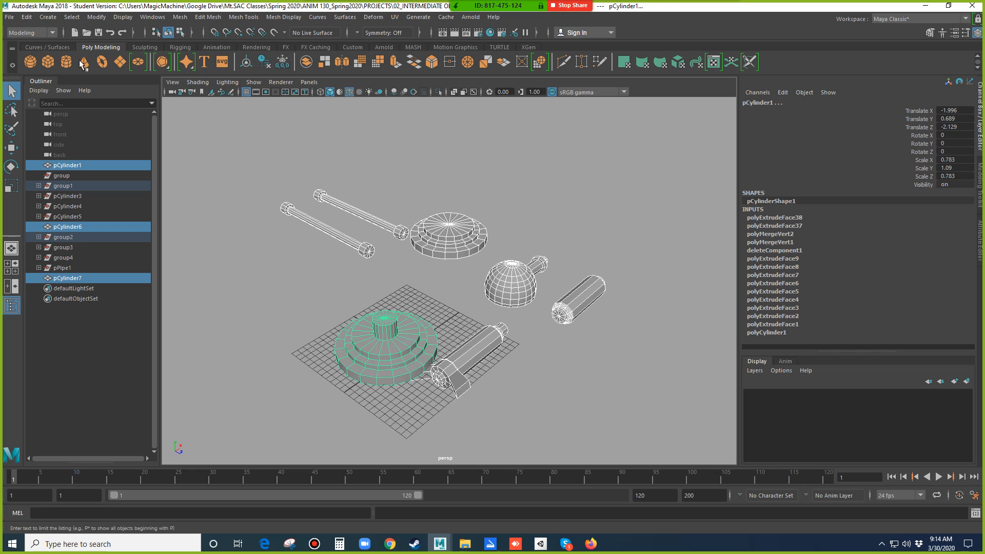
click(25, 17)
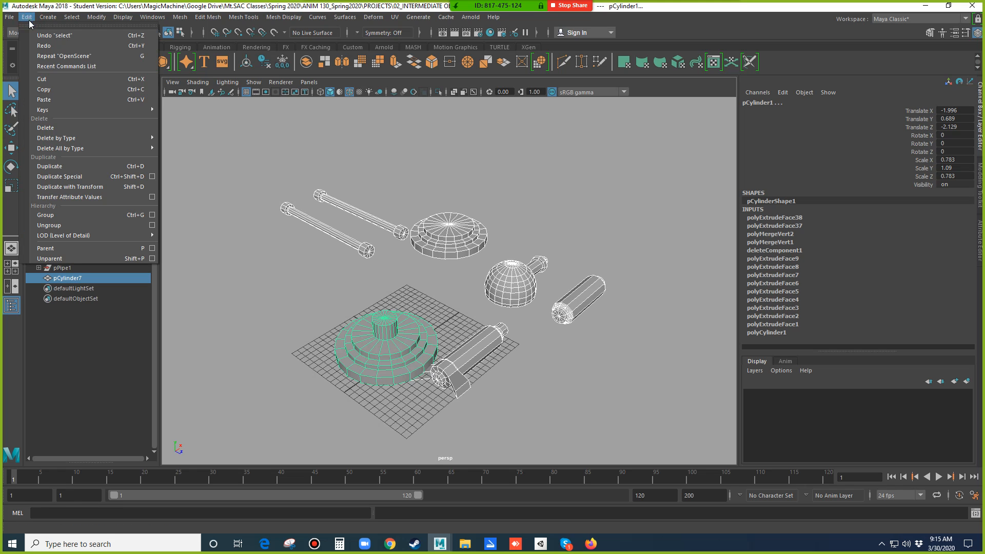
mouse_move(45, 140)
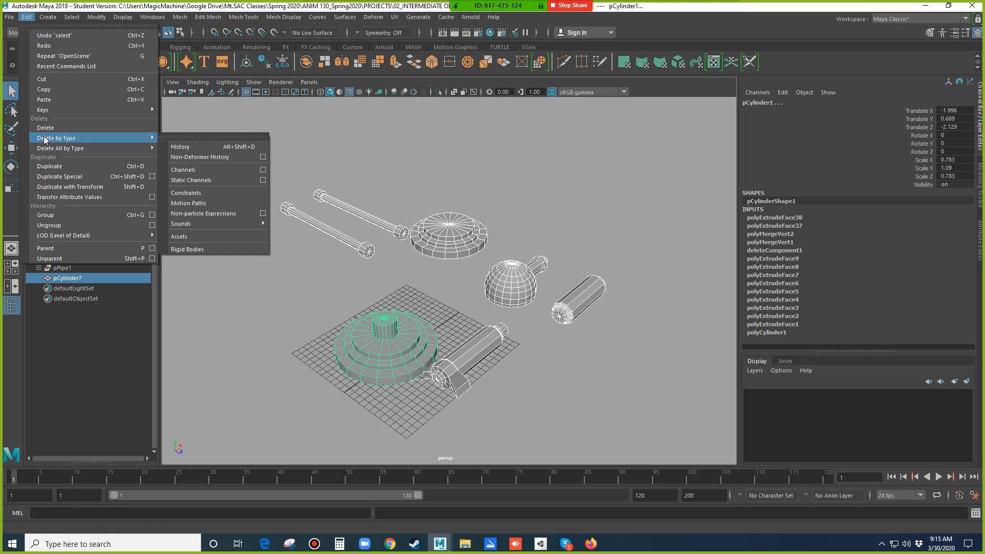
click(194, 150)
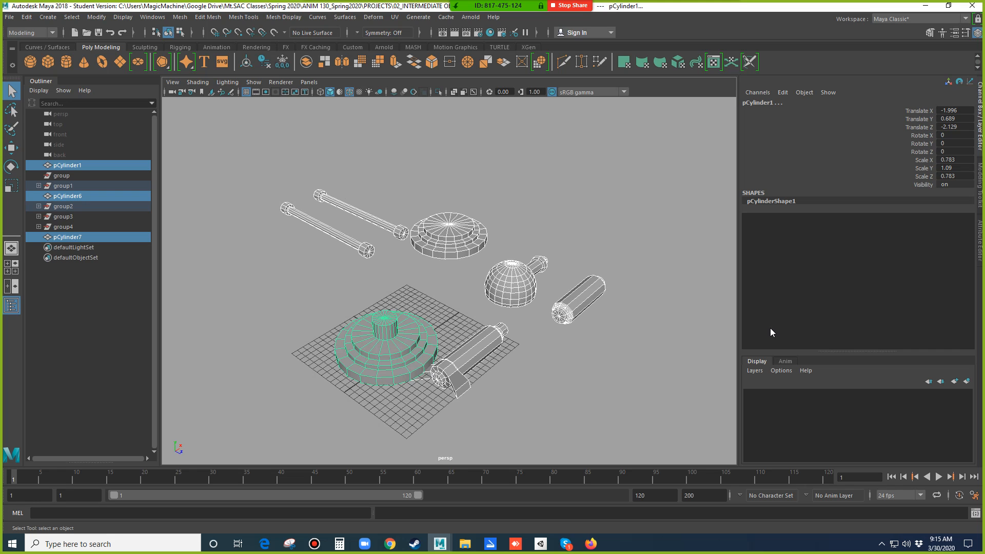
Select group2, group3, group4, pCylinder7 and pCylinder1 in the Outliner to examine what each contains
click(66, 206)
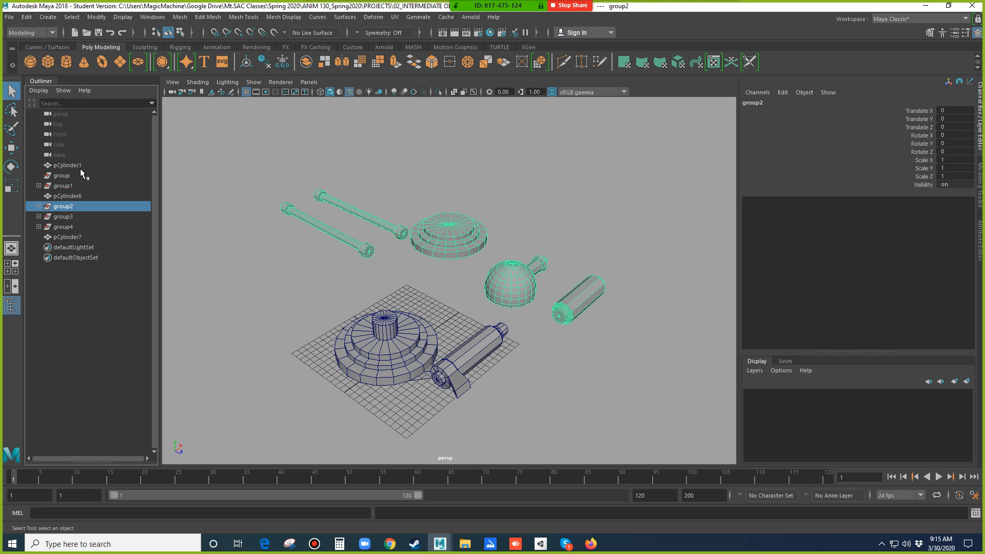
click(72, 217)
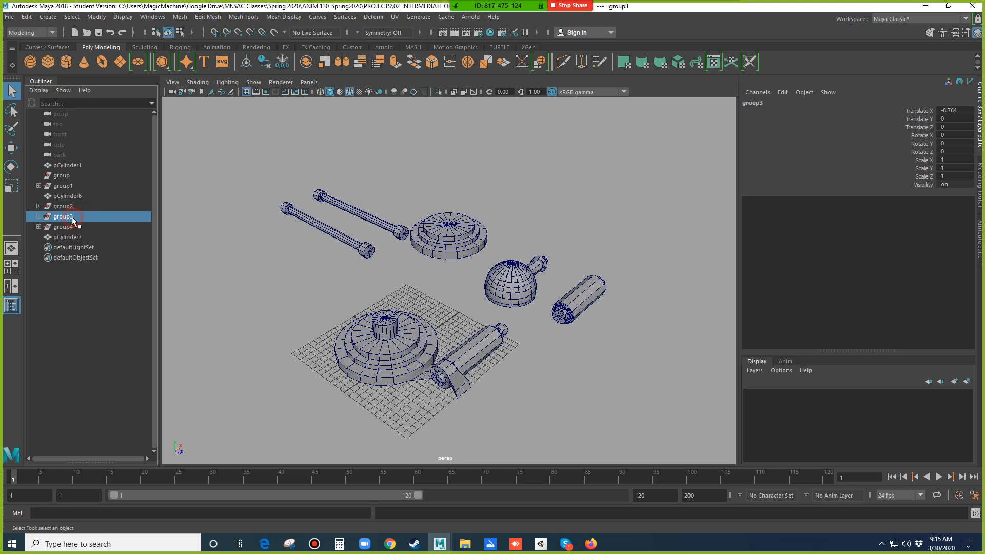
click(70, 226)
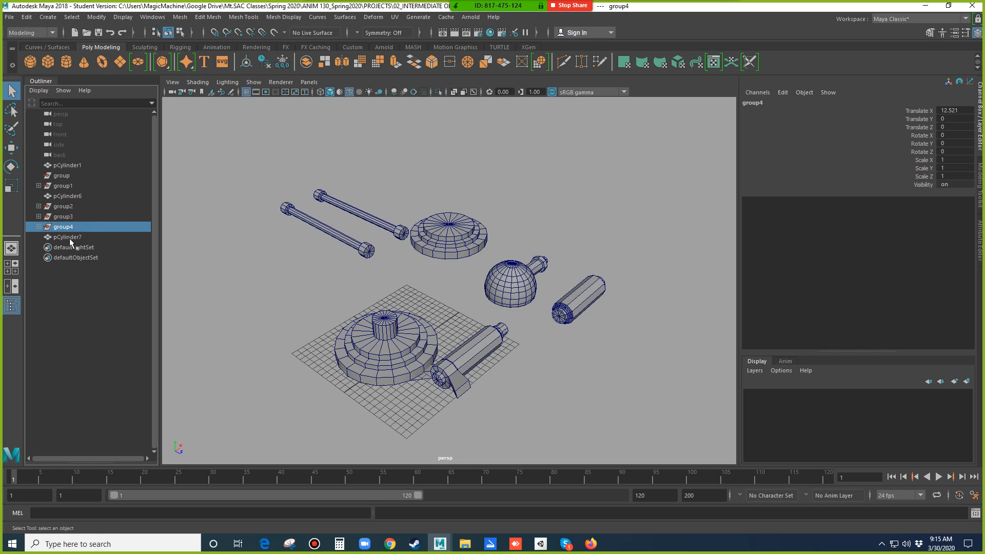
click(70, 239)
click(62, 165)
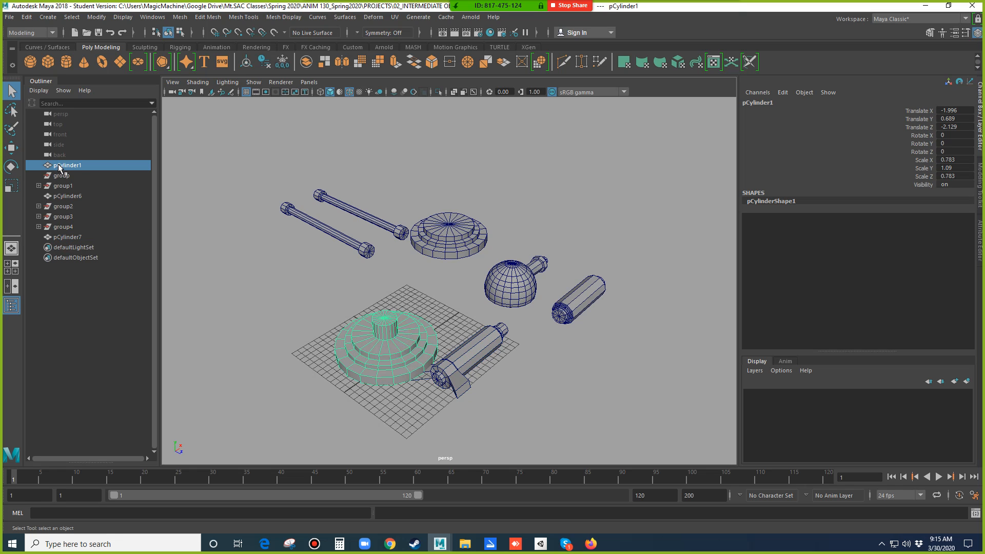
Expand group2 in the Outliner and examine where the separate stepped disc sits in its hierarchy
click(427, 252)
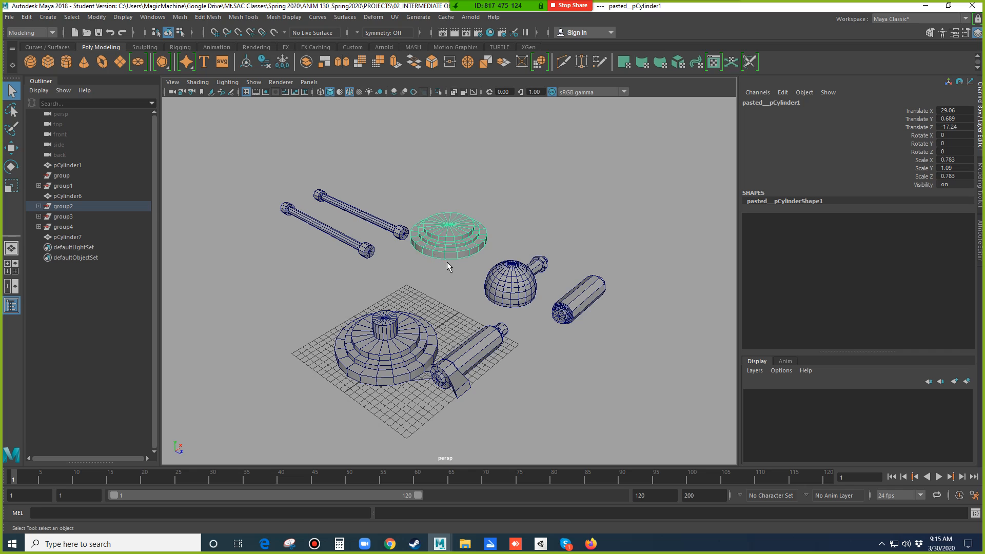
click(38, 207)
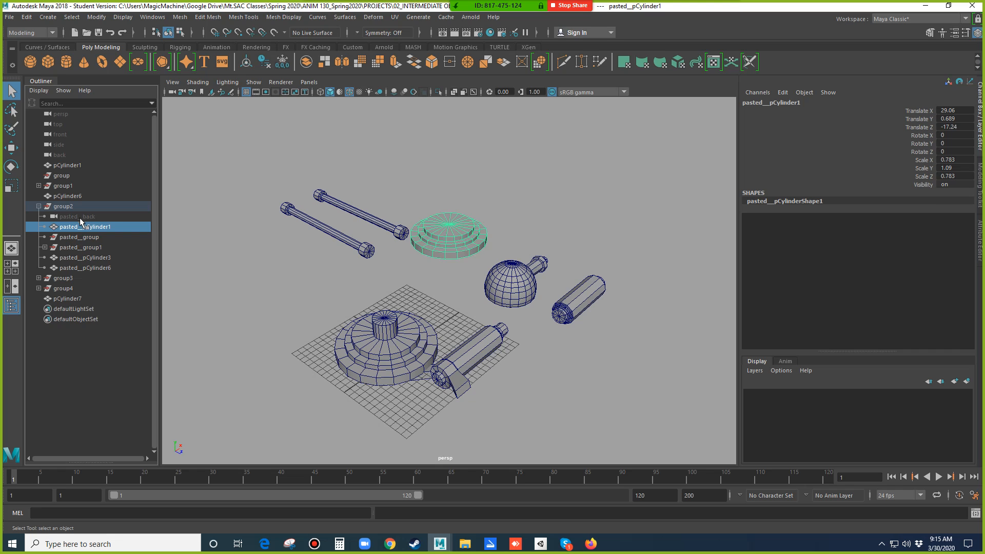
click(238, 305)
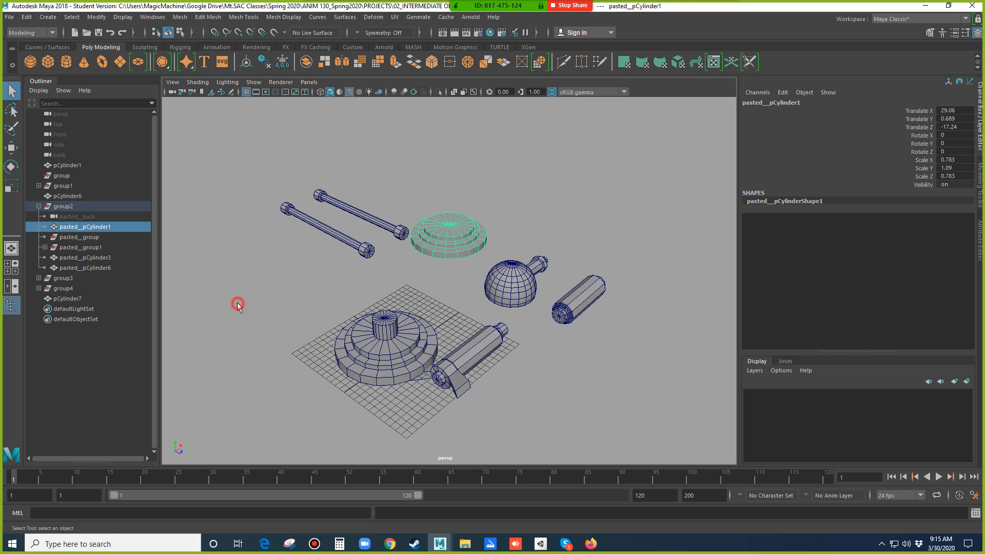
click(63, 207)
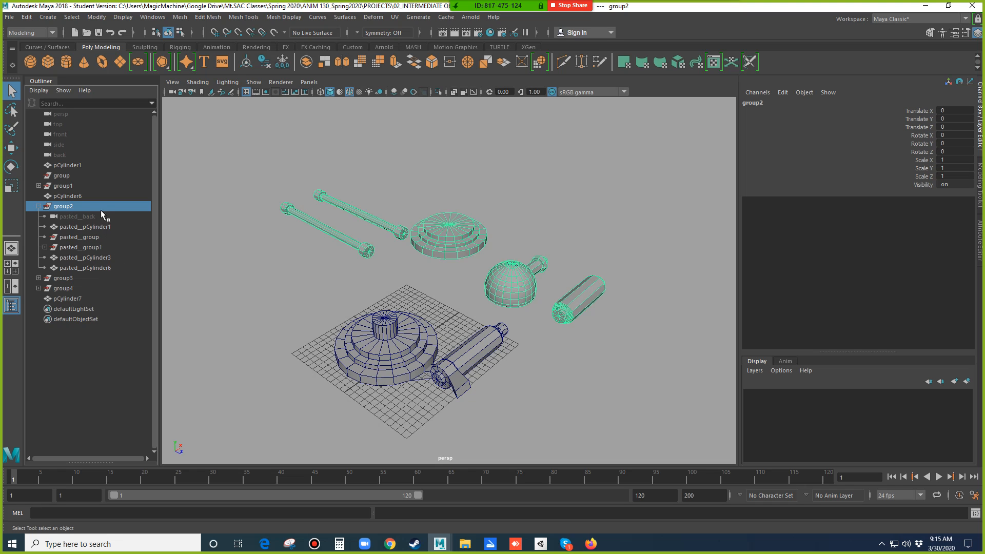
click(258, 298)
click(437, 229)
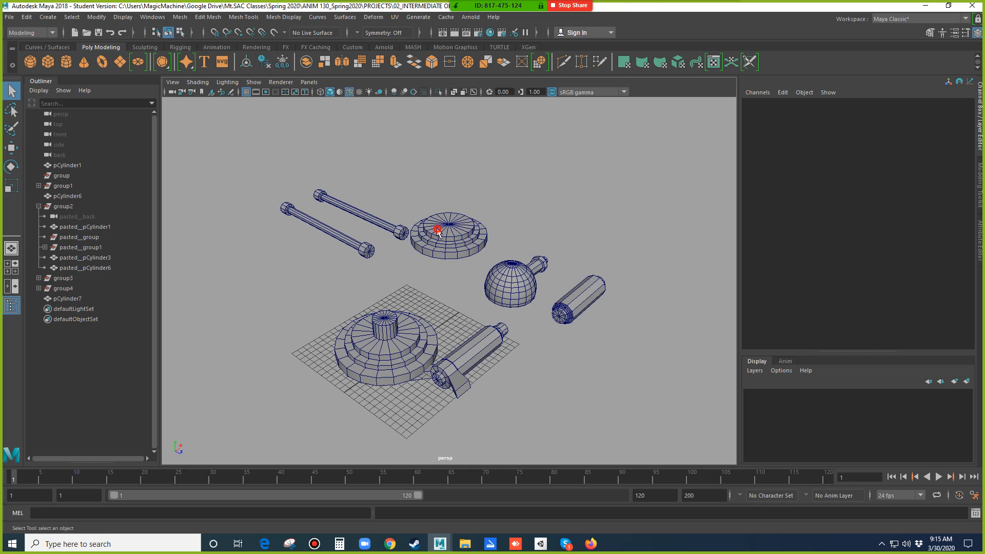
click(425, 281)
Select both long rods, including their overlapping copies, and group them together
drag(306, 250, 332, 223)
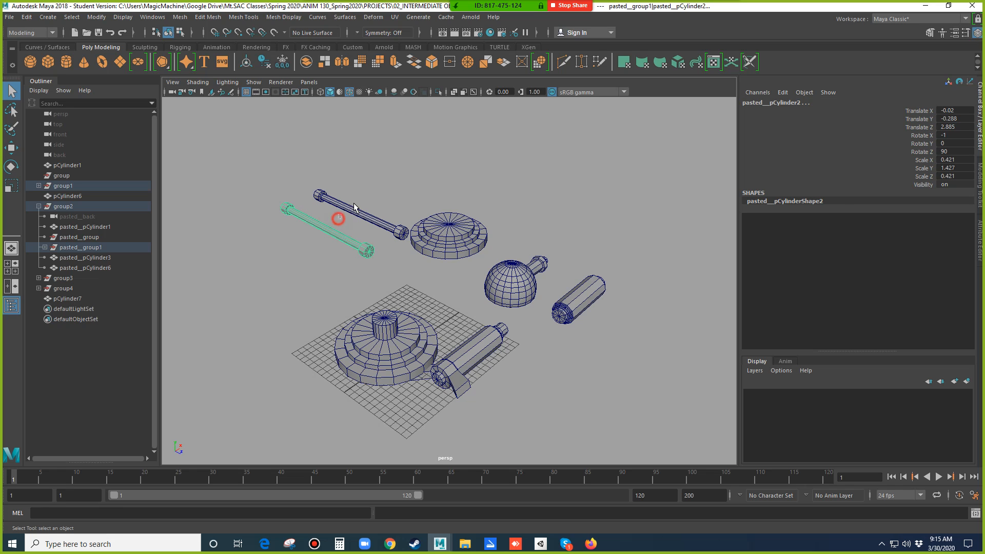
shift+click(351, 207)
click(26, 17)
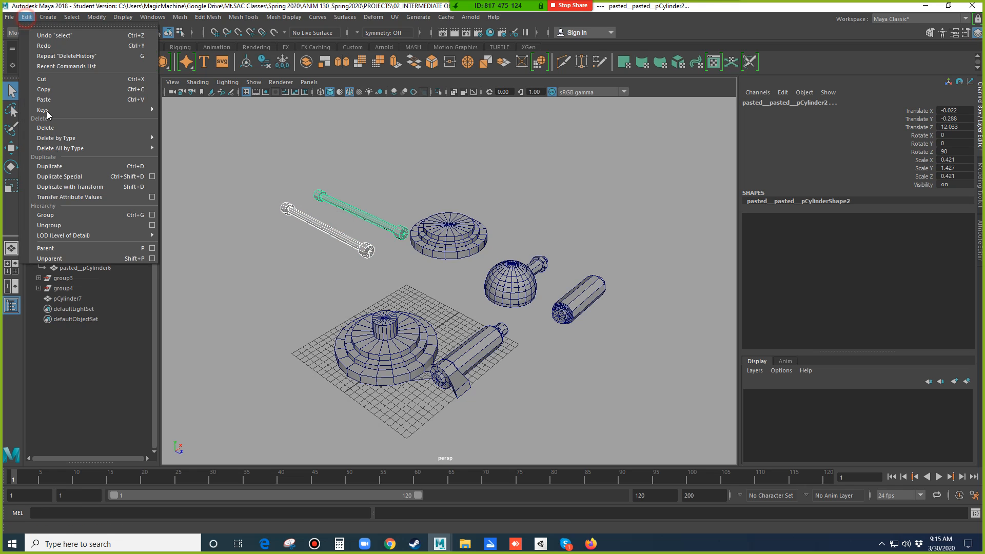
click(61, 215)
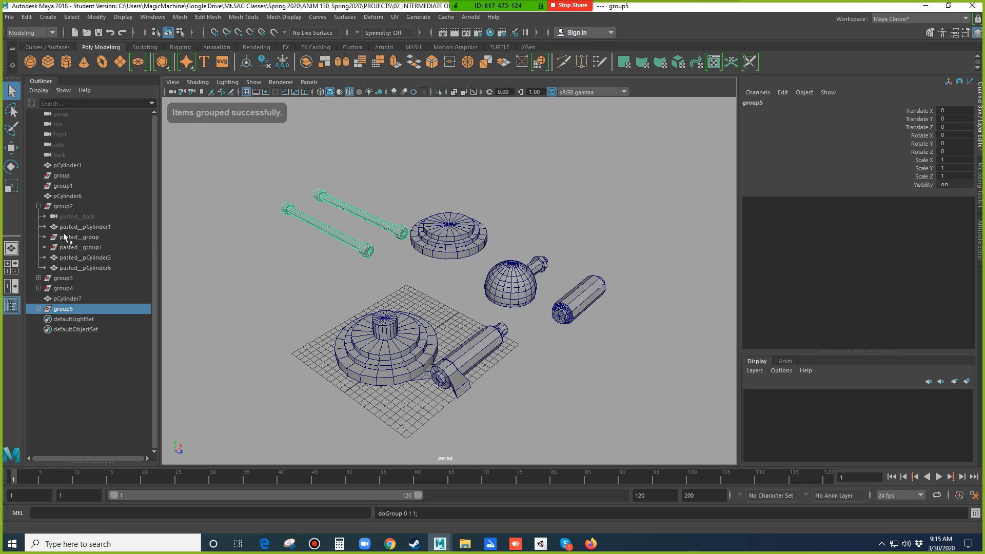
Expand the new rod group and select its children one by one to examine which rods are overlapping duplicates
click(38, 308)
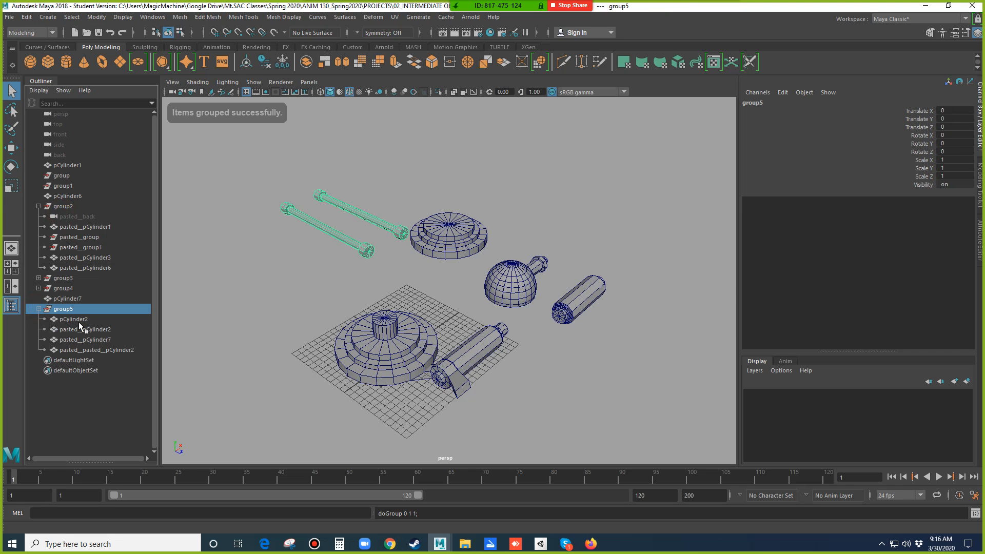
click(83, 319)
click(82, 329)
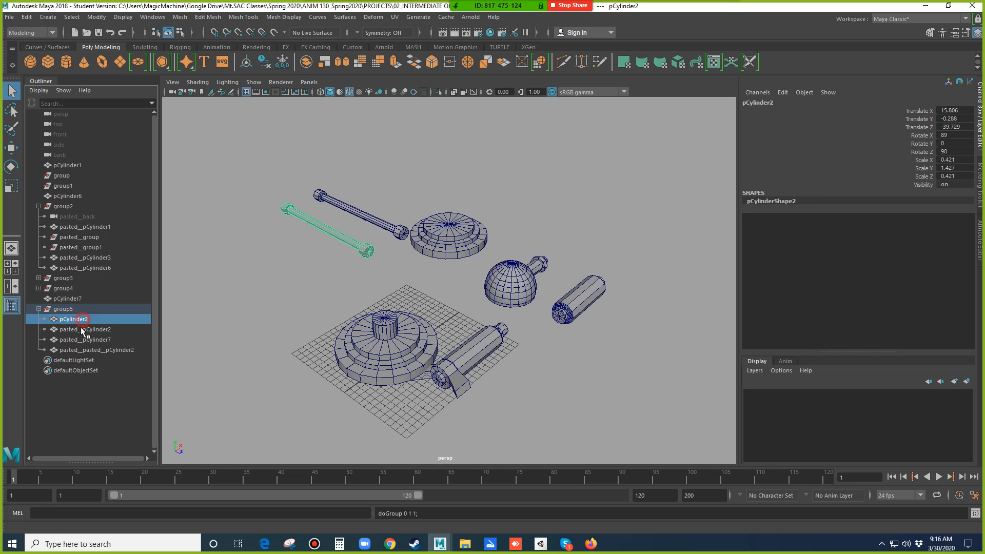
click(84, 339)
click(84, 350)
click(84, 340)
click(84, 330)
click(84, 339)
click(84, 329)
click(86, 350)
click(87, 340)
click(88, 349)
click(89, 340)
click(89, 349)
click(90, 340)
click(90, 349)
click(90, 340)
Move the duplicate rod pasted__pasted__pCylinder2 along X, away from the rod it overlaps
click(88, 349)
key(w)
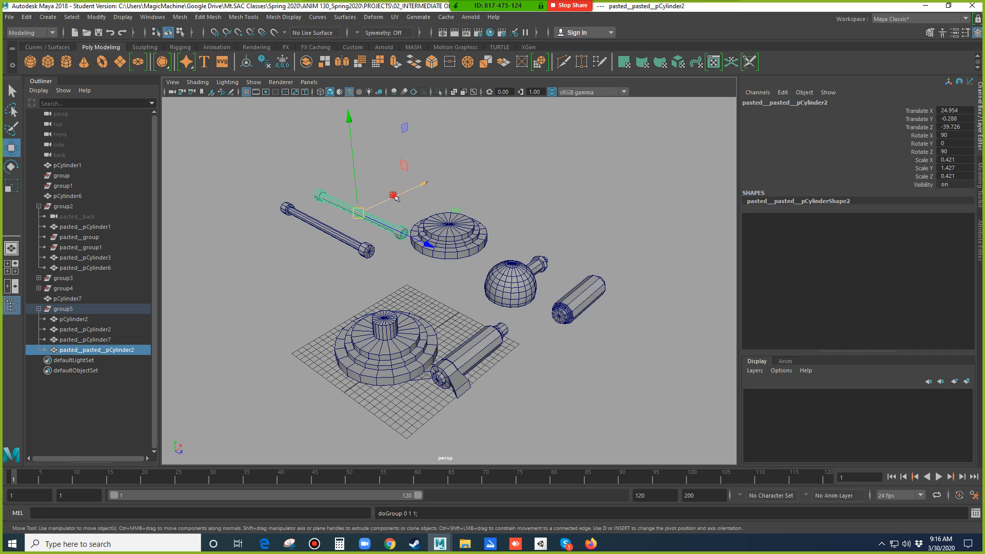
drag(394, 201, 420, 190)
click(366, 283)
click(442, 273)
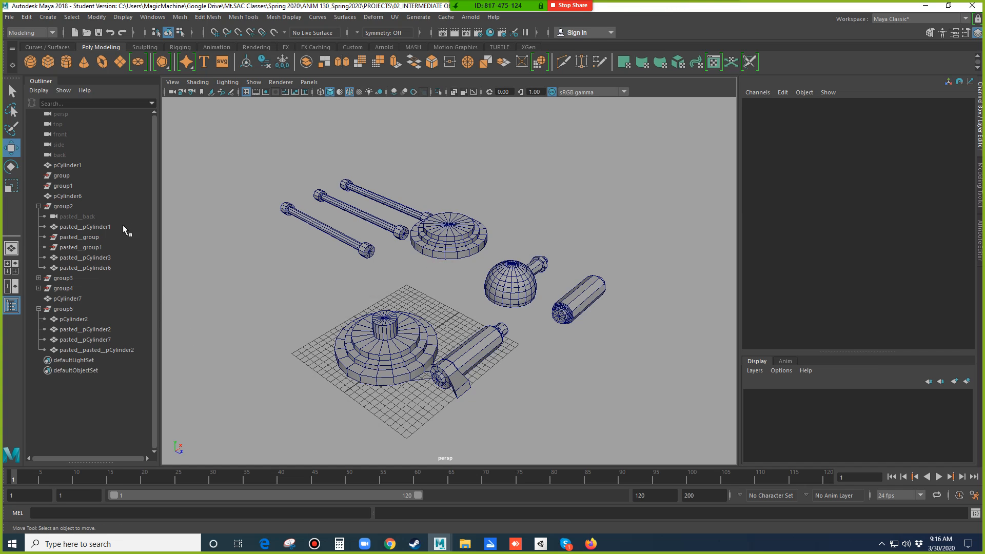
Select all the model parts in the viewport and delete their construction history
click(330, 369)
drag(274, 141, 613, 433)
click(32, 18)
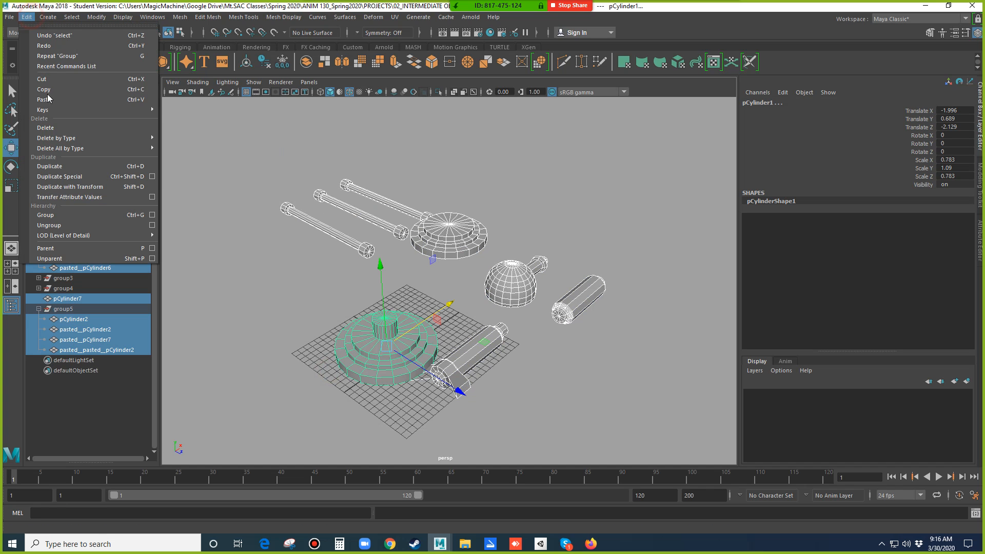
mouse_move(92, 138)
click(182, 146)
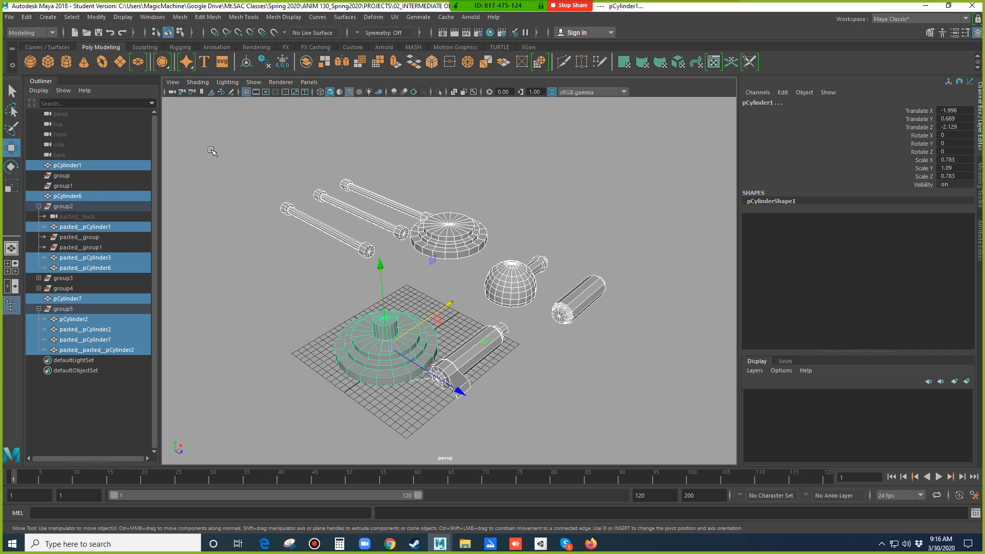
Ungroup group2 and the rod group group5 so their parts sit at the Outliner's top level
click(208, 214)
click(64, 207)
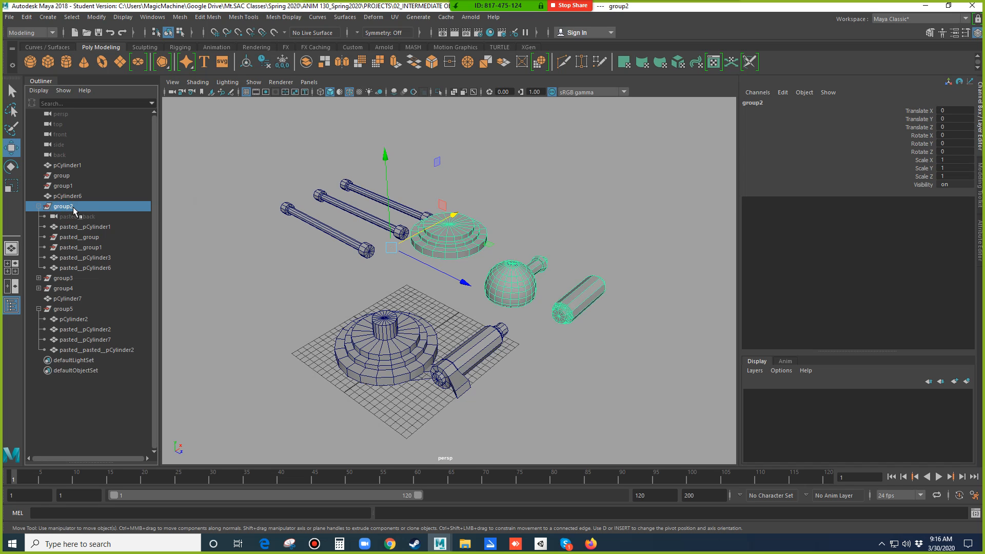
click(27, 17)
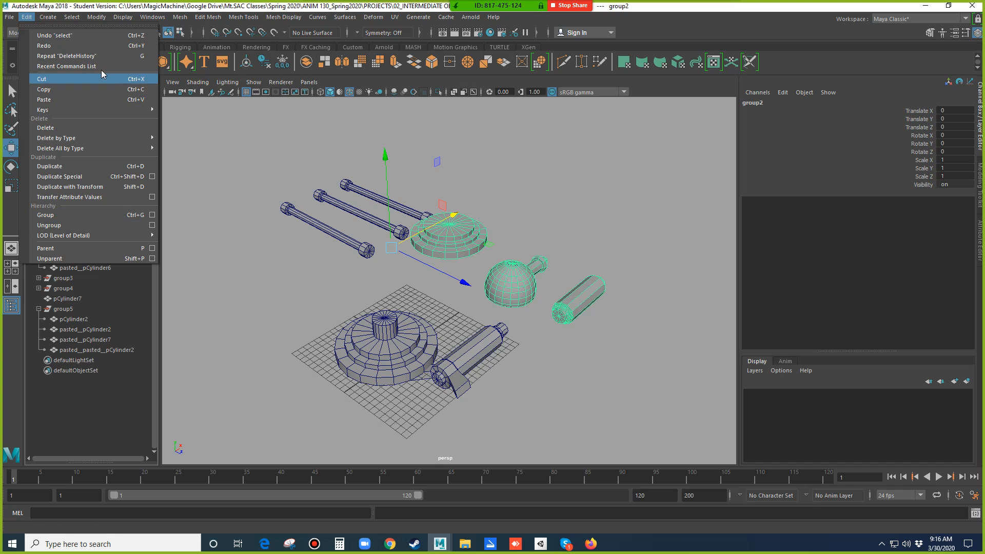
click(98, 26)
drag(93, 16, 235, 85)
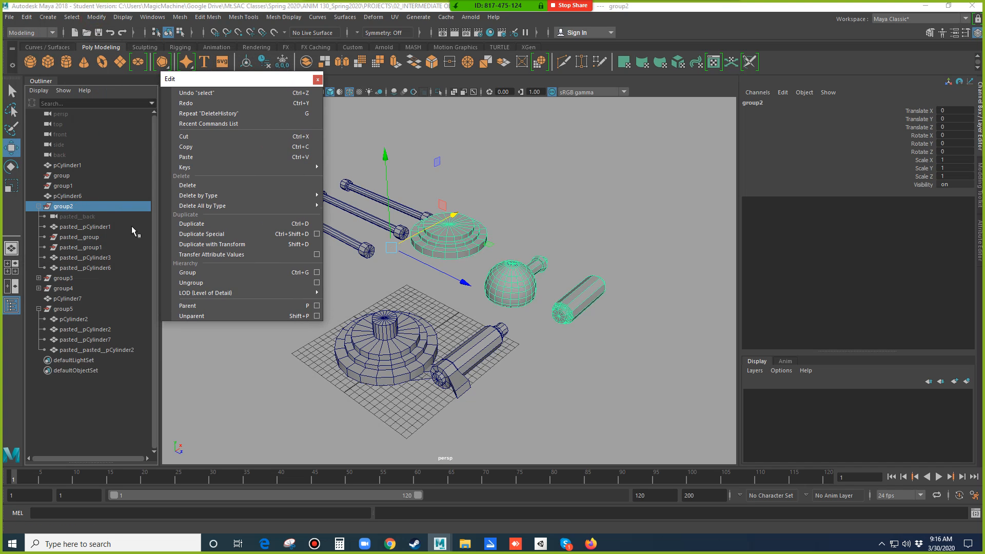
click(192, 283)
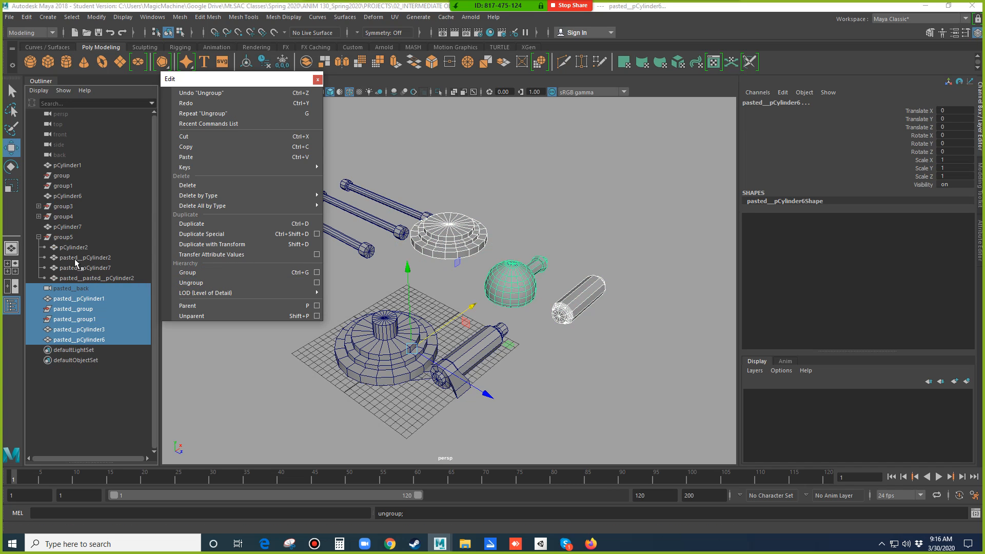
click(66, 237)
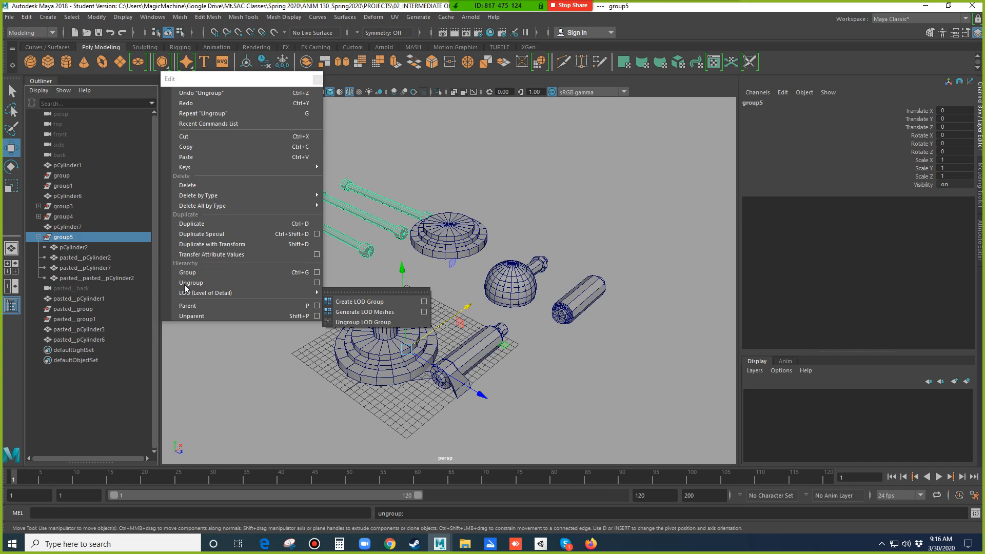
click(185, 283)
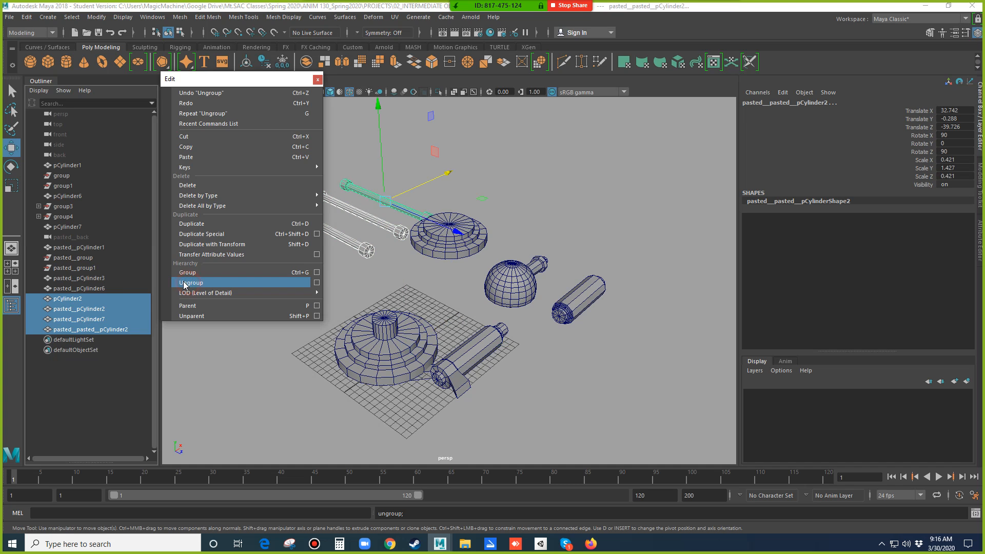
Expand group4 through its nested levels to inspect its contents, and ungroup it
click(39, 216)
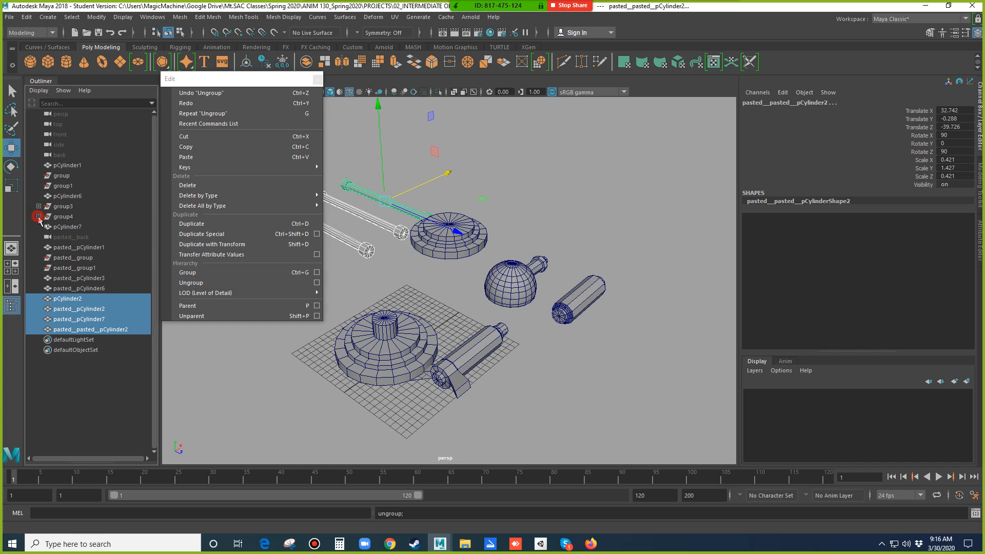
click(71, 217)
click(45, 226)
click(51, 237)
click(51, 237)
click(45, 226)
click(39, 216)
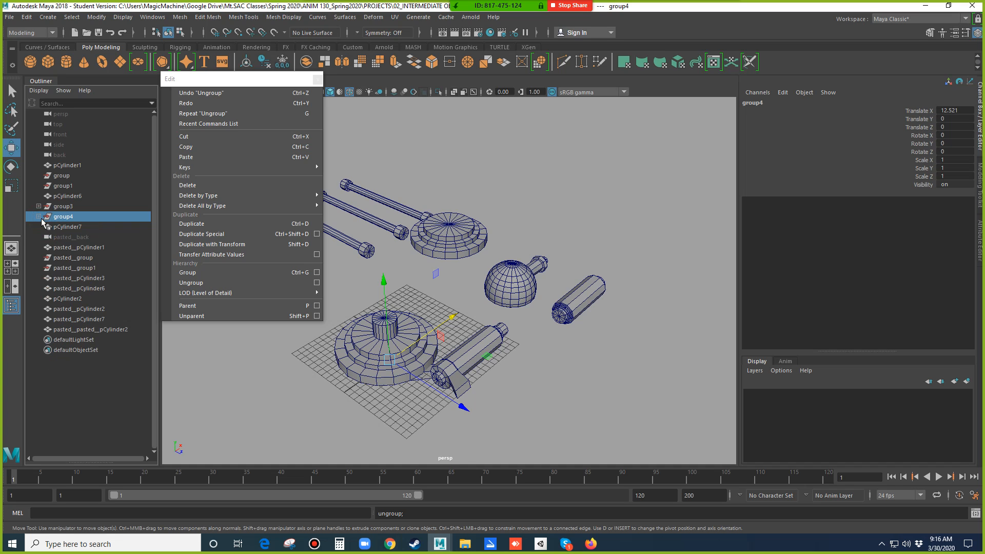
click(38, 216)
click(45, 227)
click(51, 237)
click(39, 217)
click(39, 216)
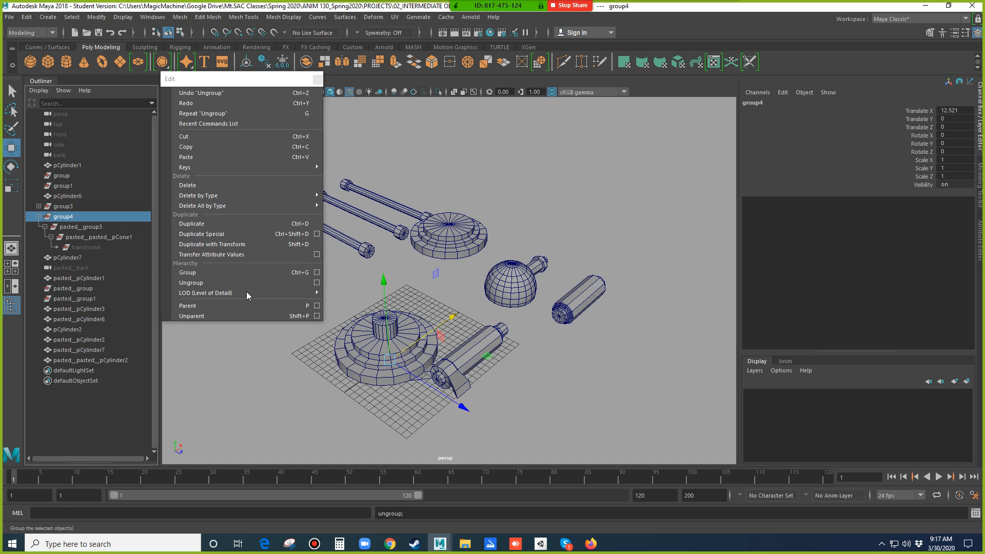
click(208, 284)
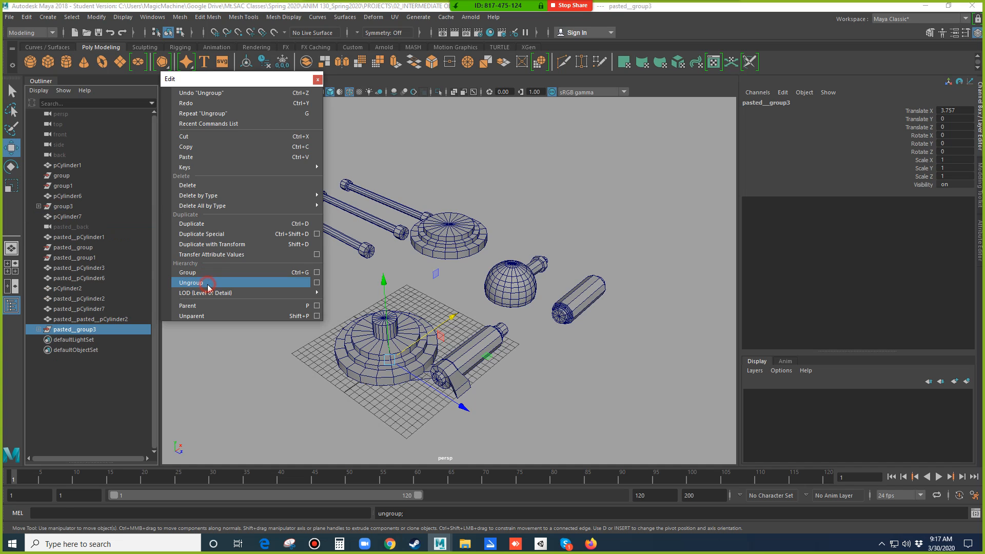
Expand pasted__group3 in the Outliner down to its lowest transform node
mouse_move(207, 290)
click(39, 329)
click(41, 338)
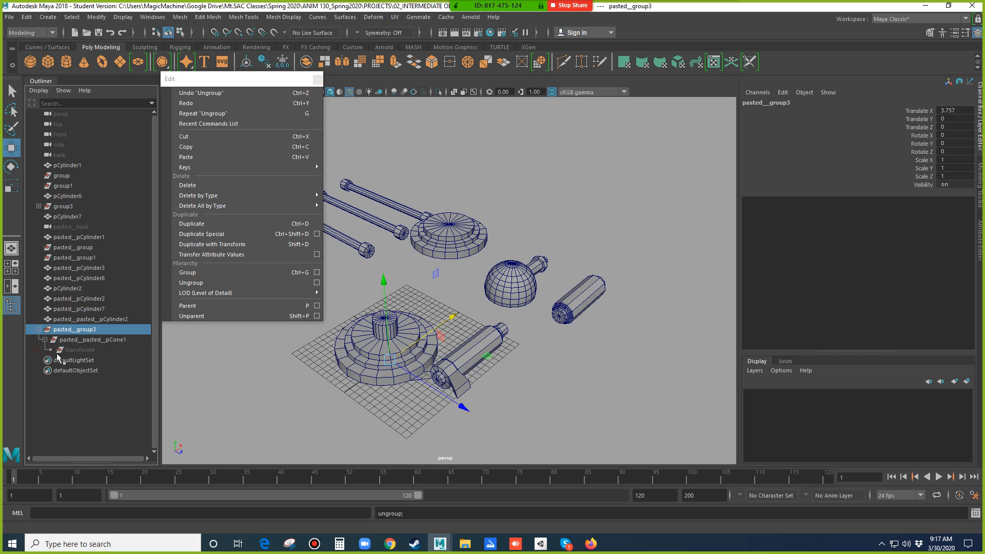
Expand and ungroup group3, and close the floating set of Edit commands
click(64, 206)
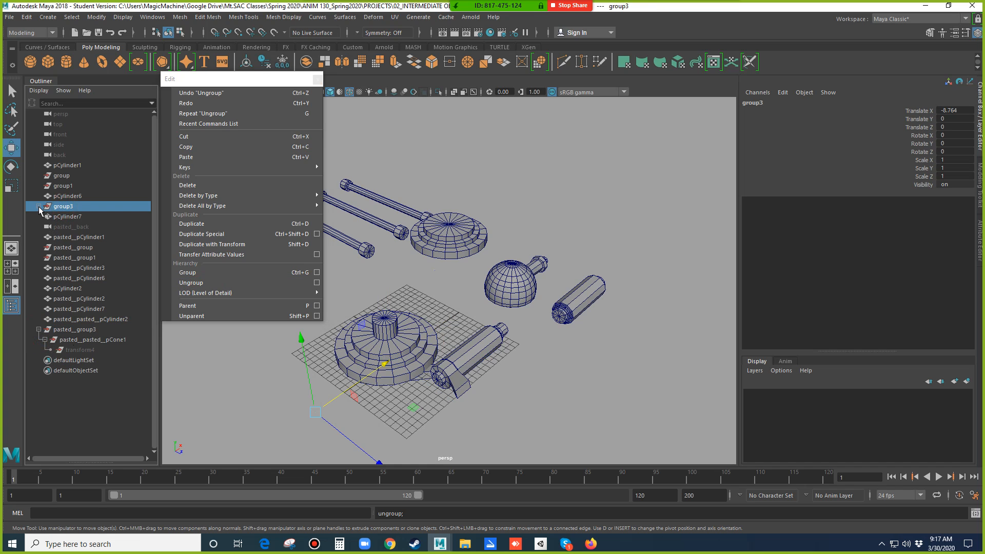
click(39, 207)
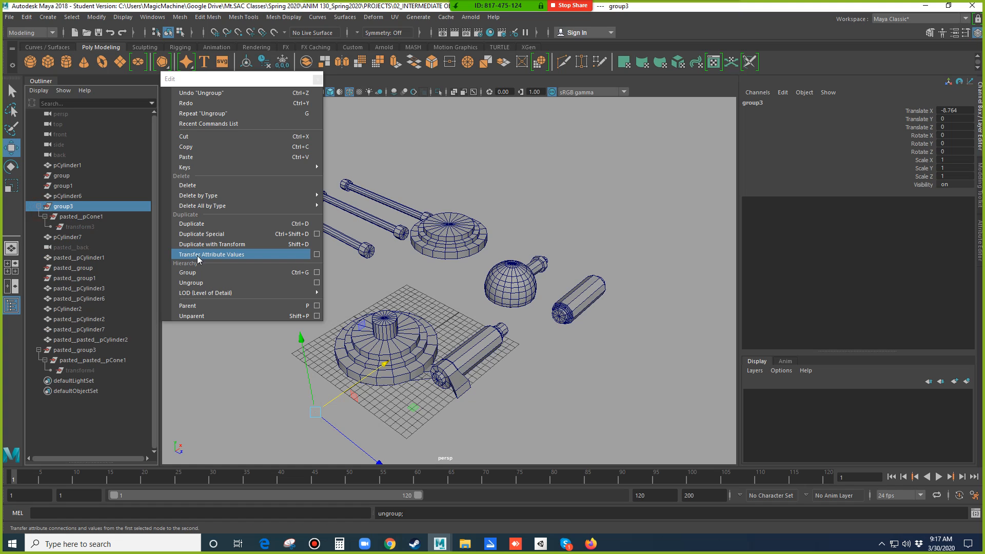
click(198, 284)
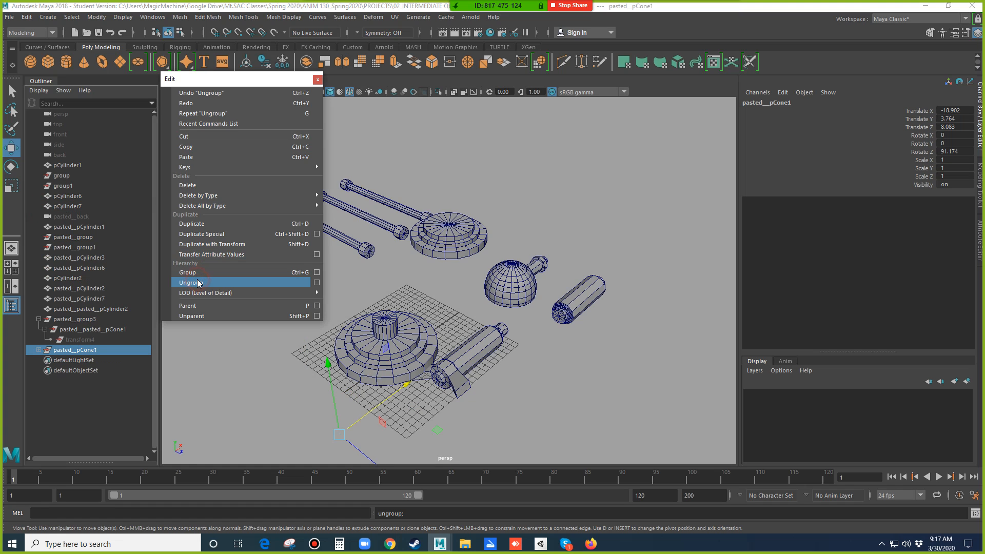
click(215, 380)
drag(220, 82, 257, 85)
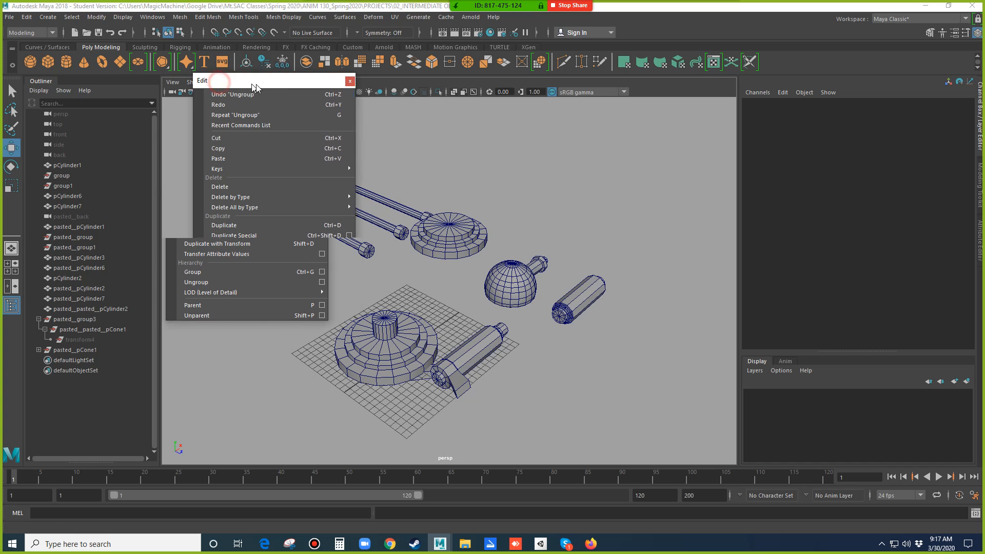
click(354, 82)
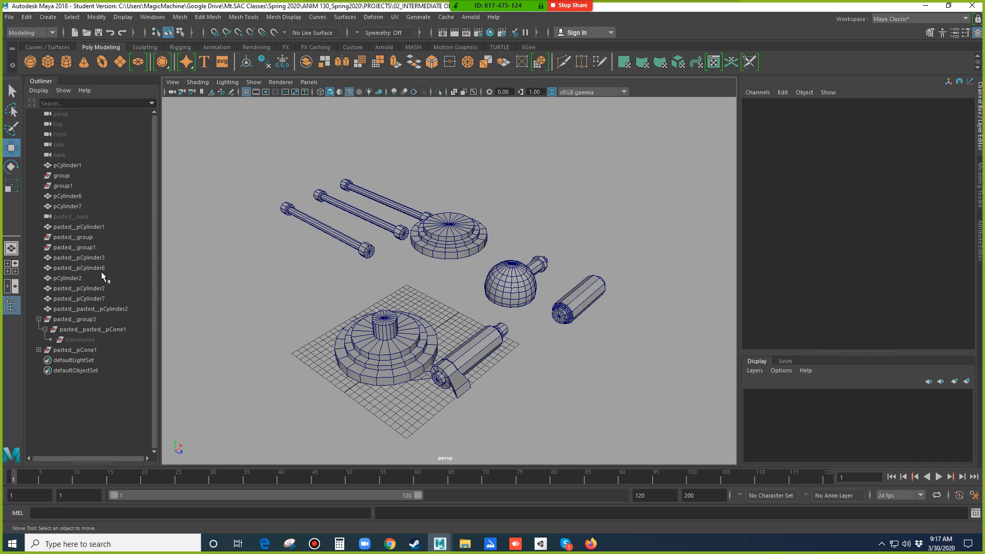
Expand pasted__pCone1 and select it and its child transform to check for geometry
click(39, 349)
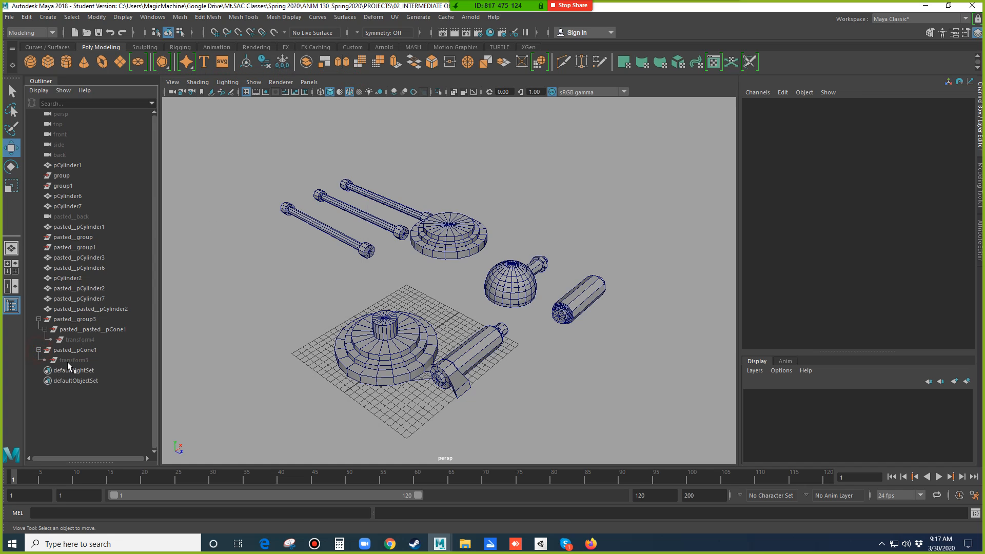
click(74, 352)
click(74, 360)
click(75, 349)
click(79, 351)
click(79, 360)
click(80, 349)
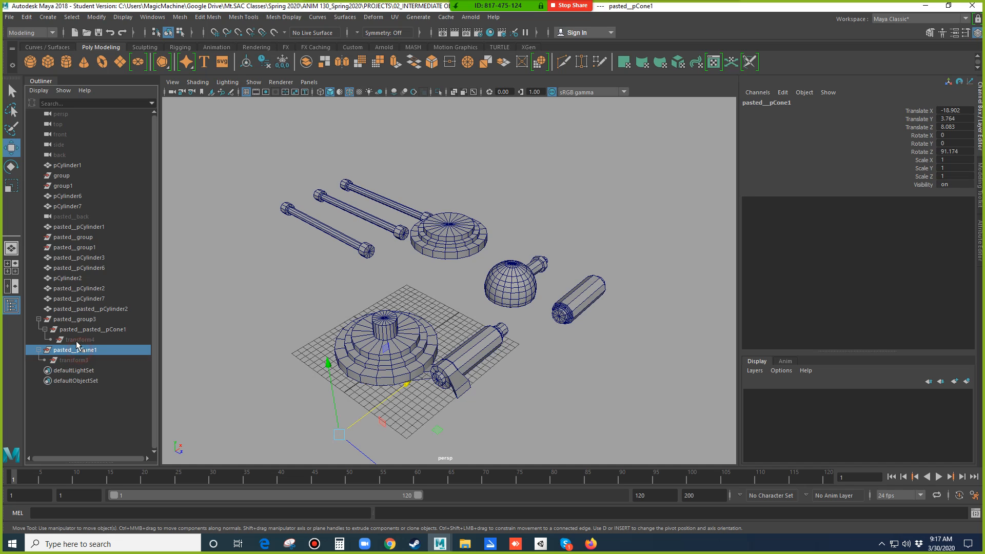
Select the rod entries in the Outliner one by one to match each with its part in the viewport
click(55, 308)
click(50, 300)
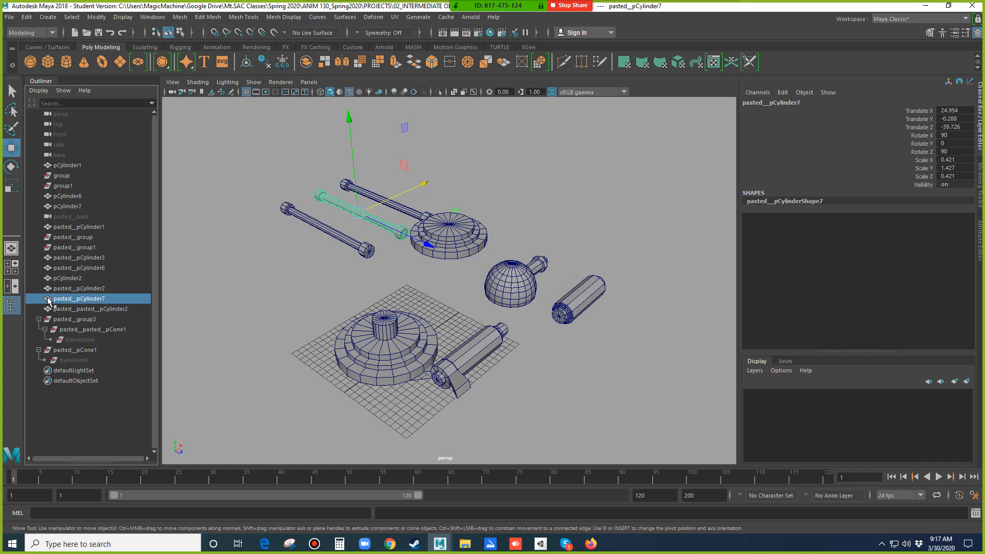
mouse_move(48, 295)
mouse_down()
mouse_move(49, 278)
mouse_move(49, 289)
mouse_up()
click(65, 289)
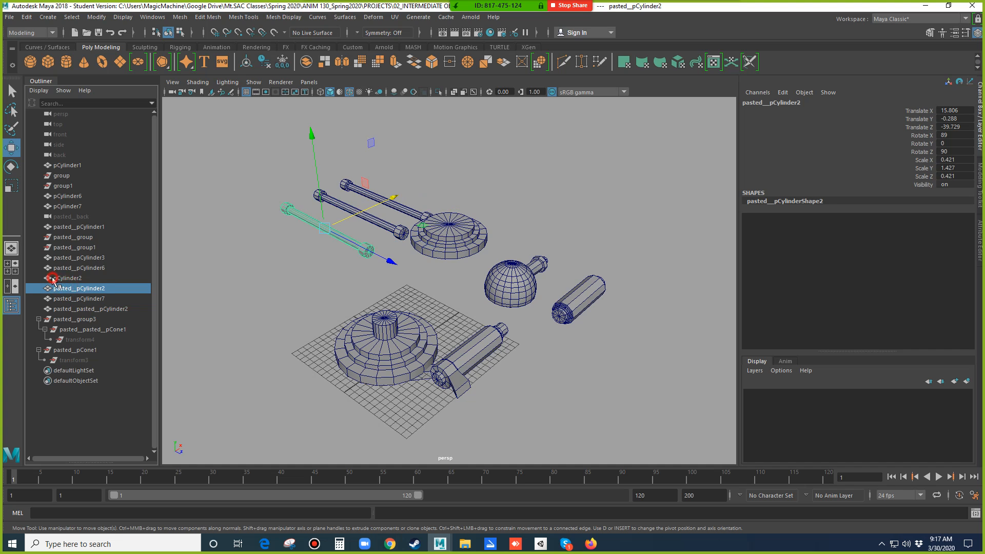
click(57, 278)
Select pasted__group3 and its nested nodes in turn and shift the group away from the base to check for geometry
click(55, 319)
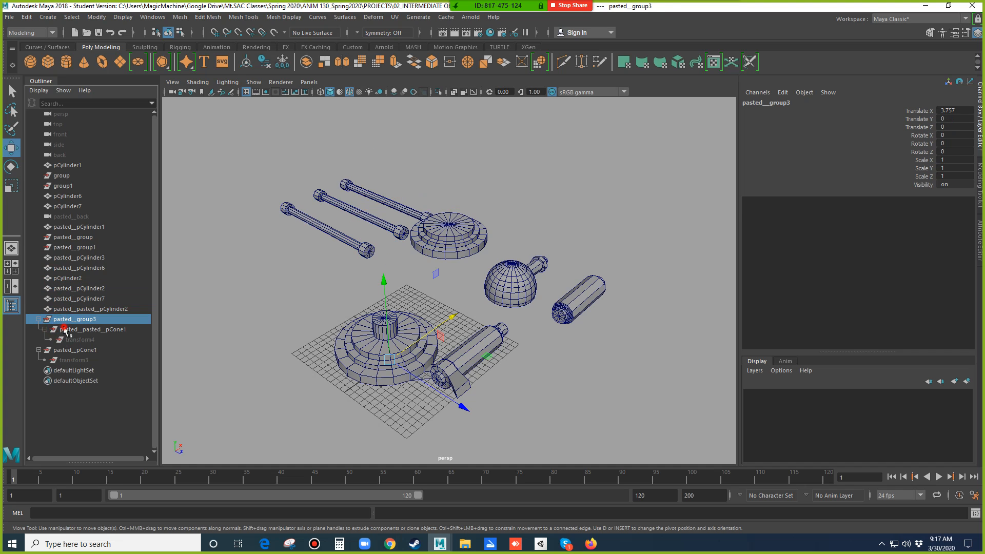
click(68, 330)
click(80, 339)
click(80, 329)
click(78, 319)
drag(419, 340, 221, 319)
click(110, 329)
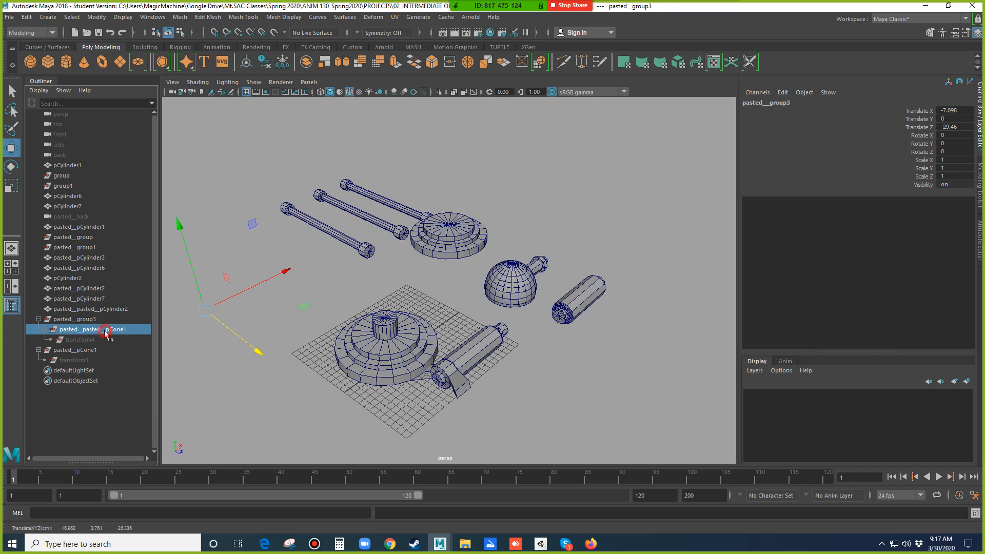
click(86, 339)
click(90, 330)
click(89, 320)
click(90, 330)
click(90, 339)
click(97, 329)
click(97, 320)
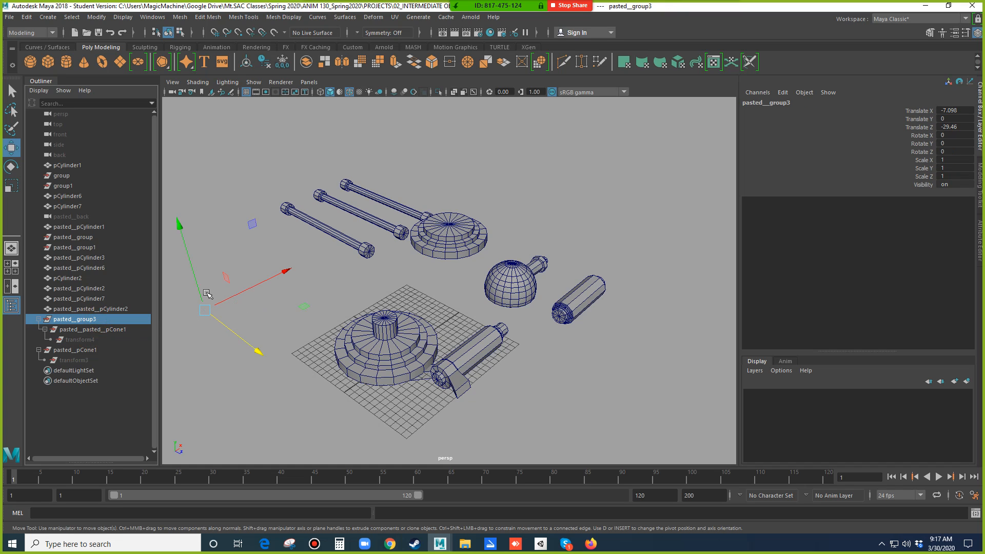
Delete the empty hierarchies pasted__group3 and pasted__pCone1 from the Outliner
click(106, 329)
click(63, 321)
key(Delete)
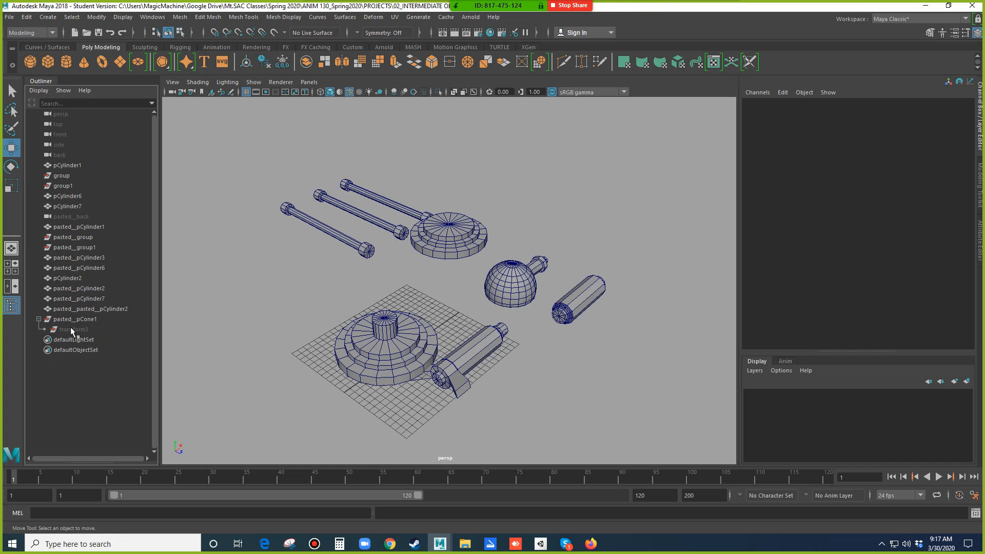
click(75, 319)
key(Delete)
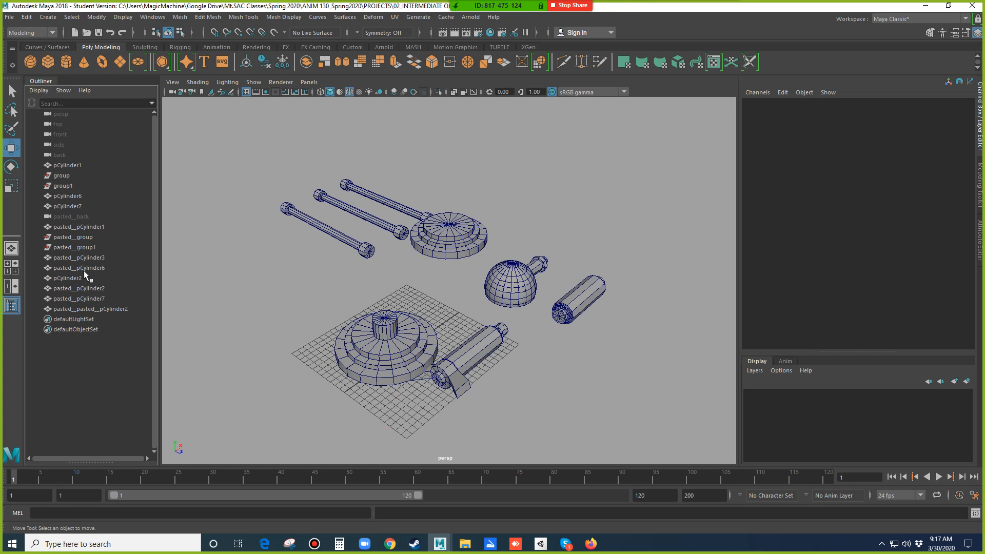
Delete the empty groups pasted__group1, pasted__group, group1 and group
click(77, 248)
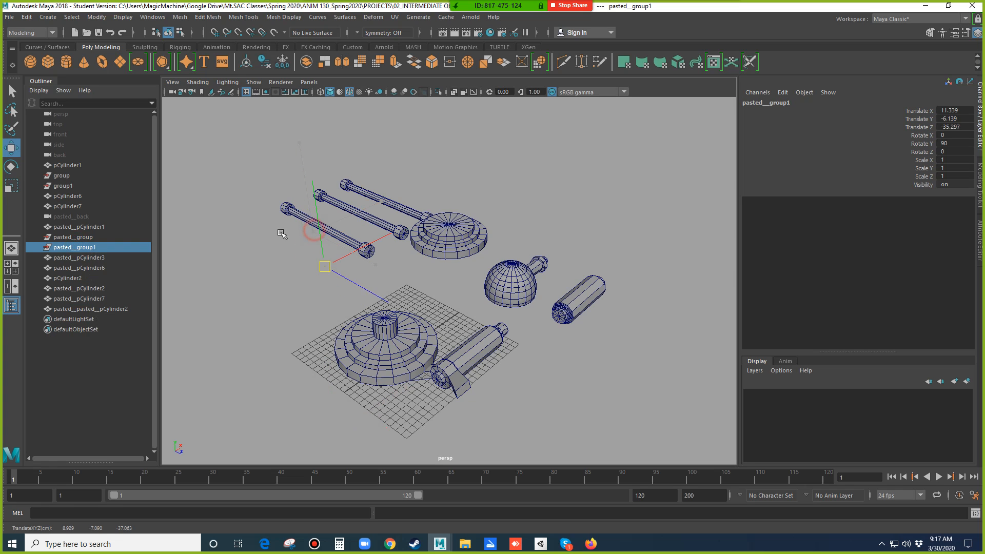
key(Delete)
click(77, 237)
key(Delete)
click(70, 187)
key(Delete)
click(67, 175)
key(Delete)
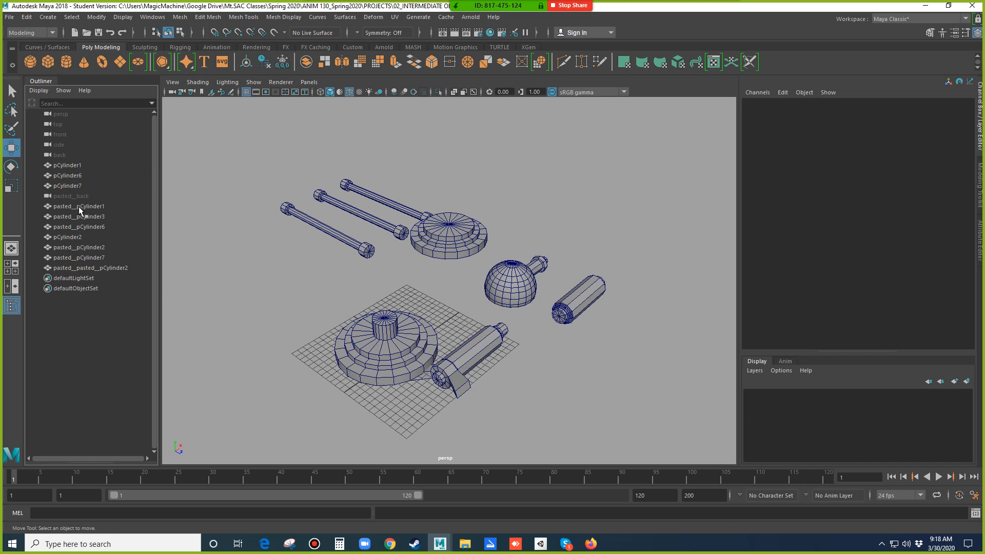
Select all the remaining geometry to compare it with the Outliner entries, and clear the selection
drag(331, 173, 604, 463)
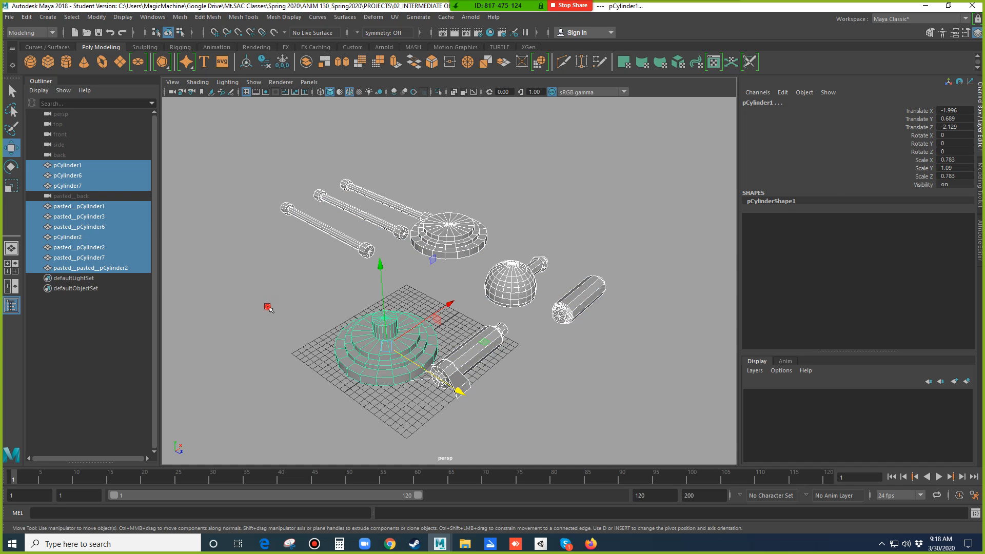
click(268, 306)
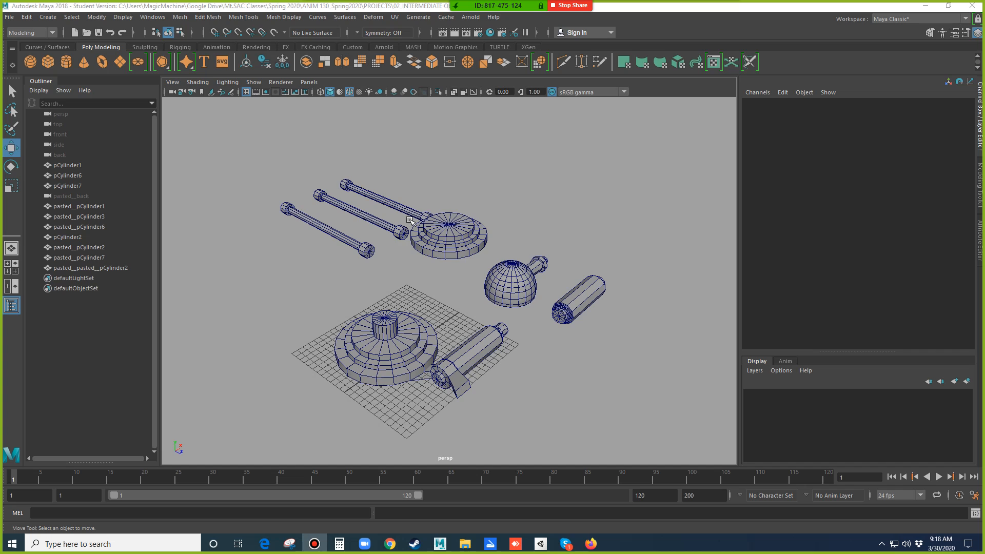
click(571, 355)
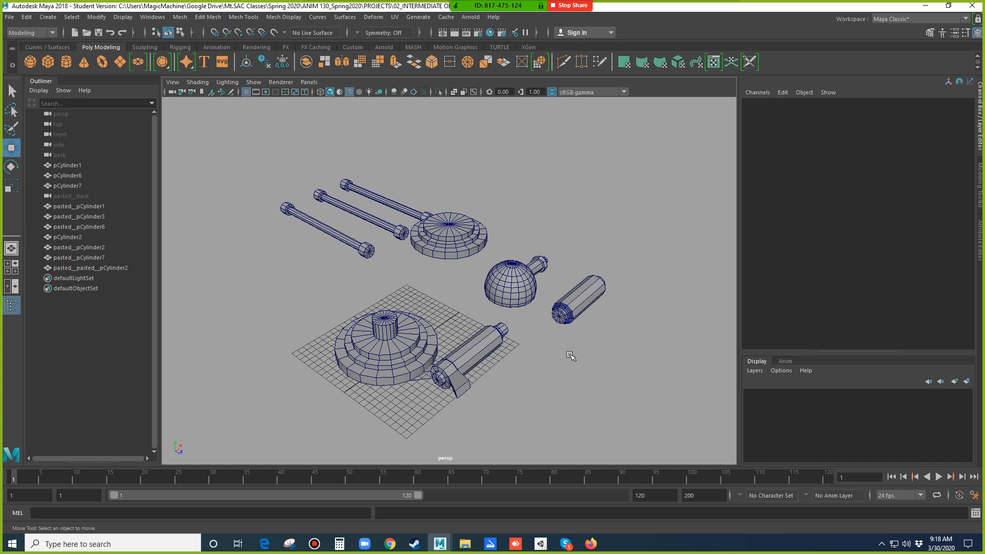
Duplicate the large stepped base with its central post and move the copy beside it, to about X -10, Y 5, Z -21.6
alt+drag(574, 364, 618, 365)
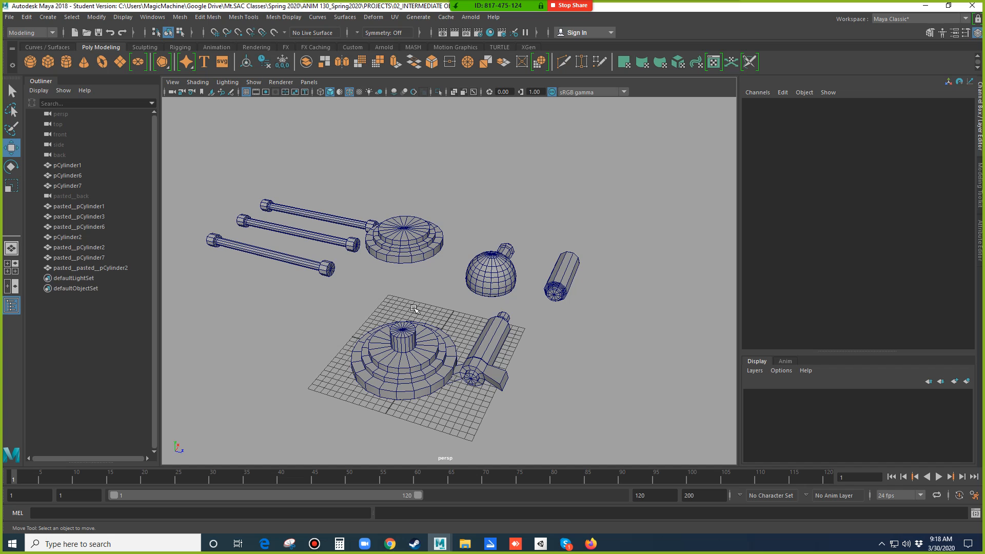
mouse_move(408, 309)
alt+mouse_down()
mouse_move(413, 334)
mouse_move(359, 336)
alt+mouse_up()
click(415, 337)
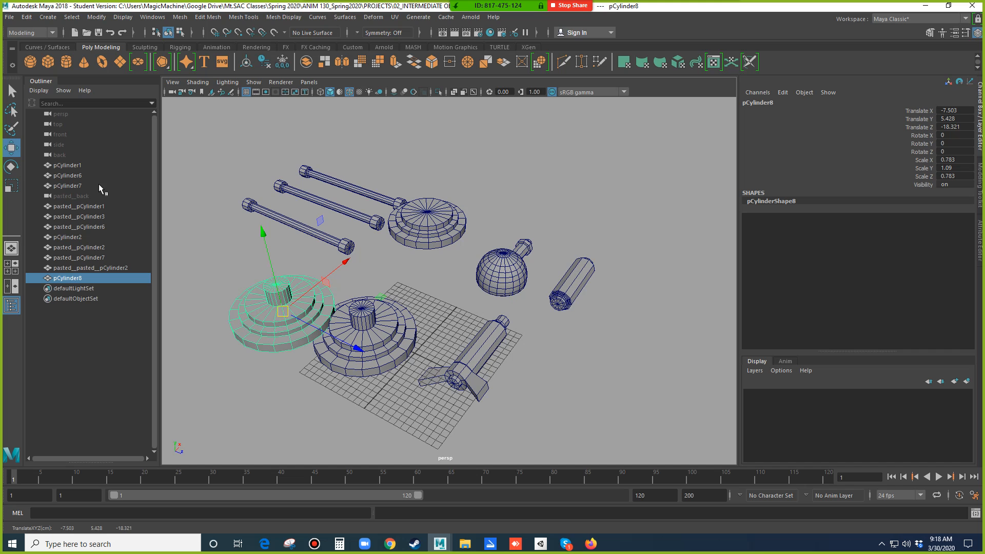
drag(281, 311, 255, 314)
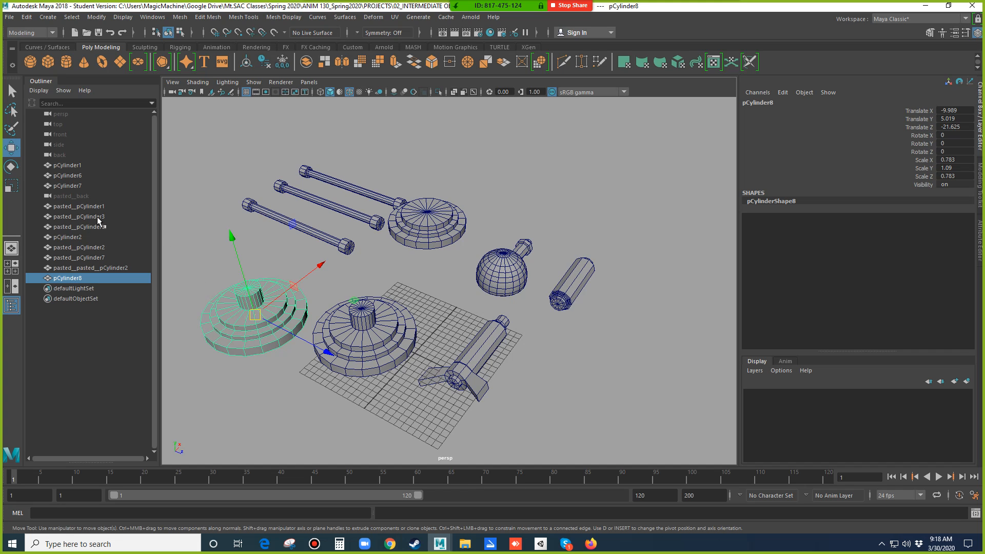
Select all the model pieces, delete their construction history by type, and clear the selection
click(247, 256)
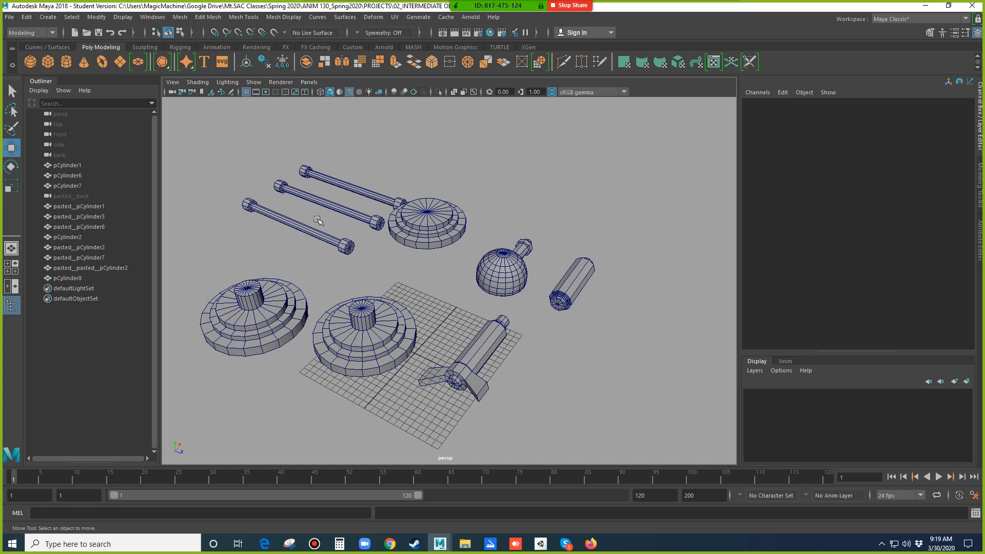
drag(189, 120, 690, 427)
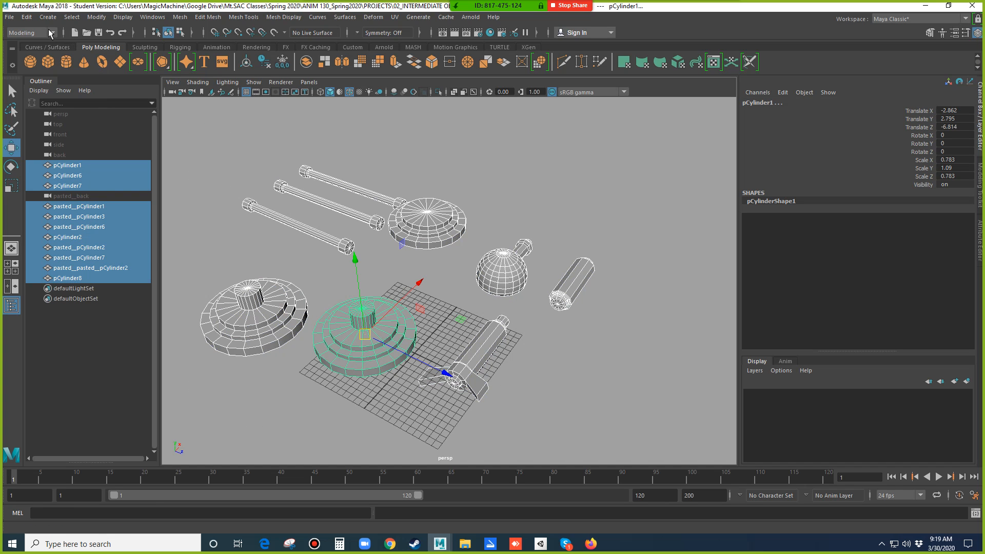
click(26, 17)
mouse_move(72, 145)
click(180, 145)
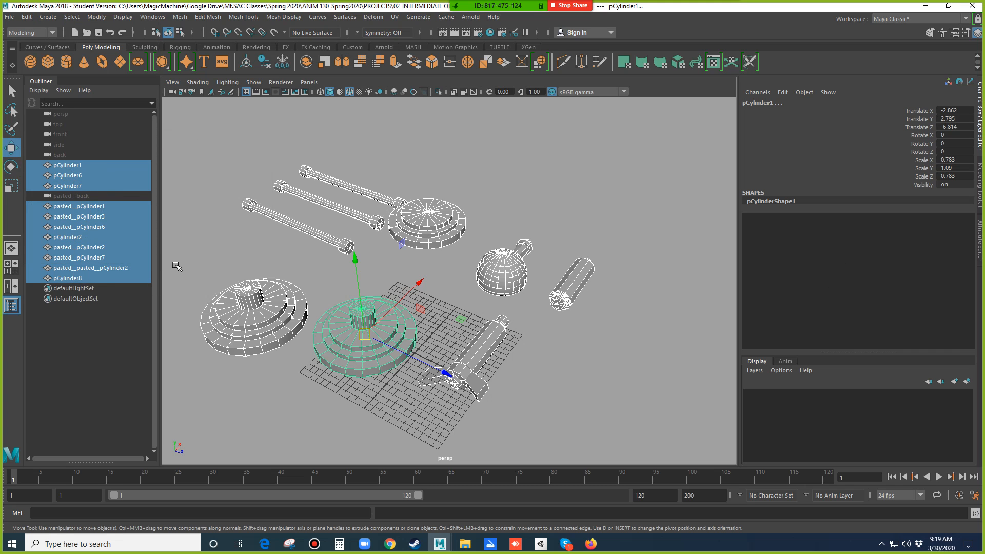
click(215, 250)
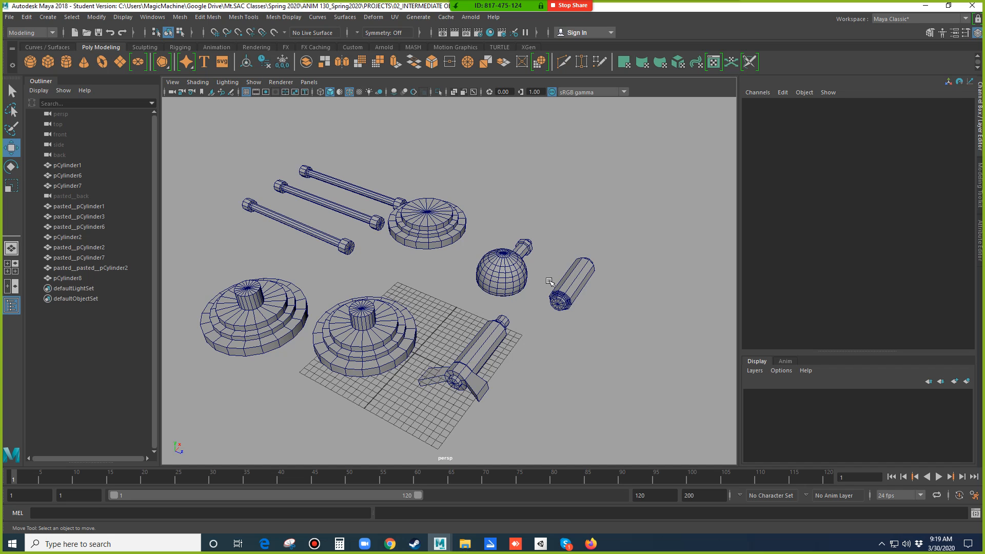
scroll(554, 301, down, 4)
alt+drag(563, 341, 508, 377)
click(443, 375)
scroll(537, 381, down, 2)
alt+drag(580, 361, 530, 352)
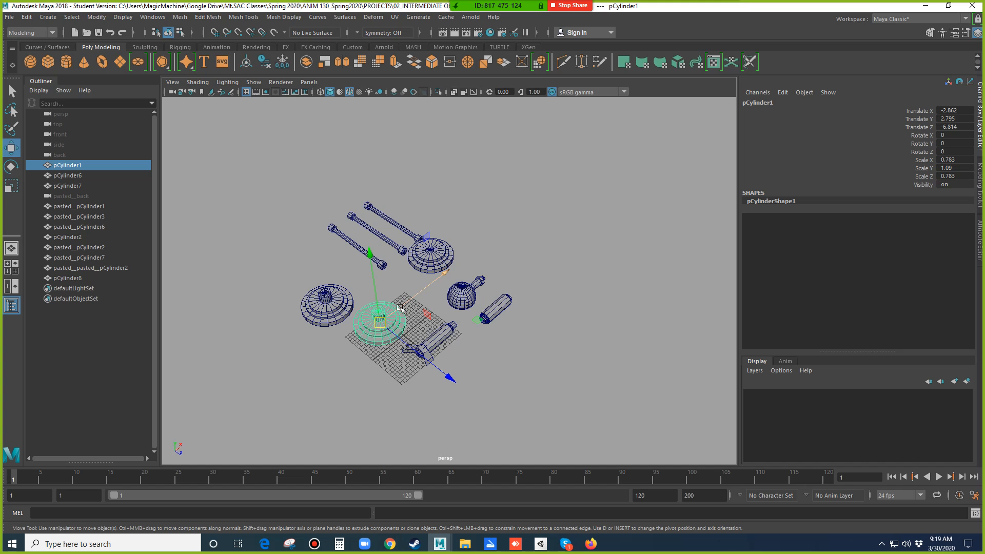
alt+drag(446, 272, 547, 166)
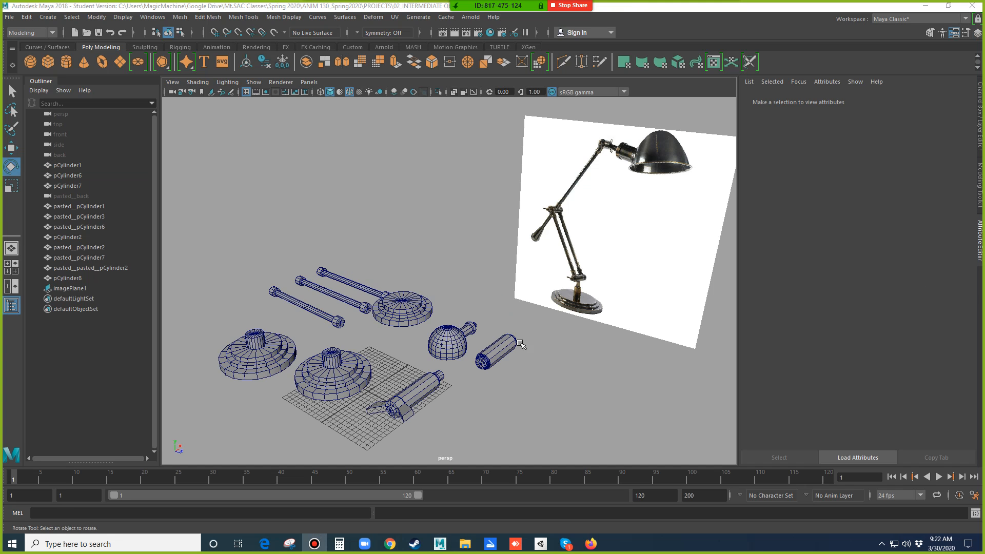
alt+drag(599, 315, 590, 310)
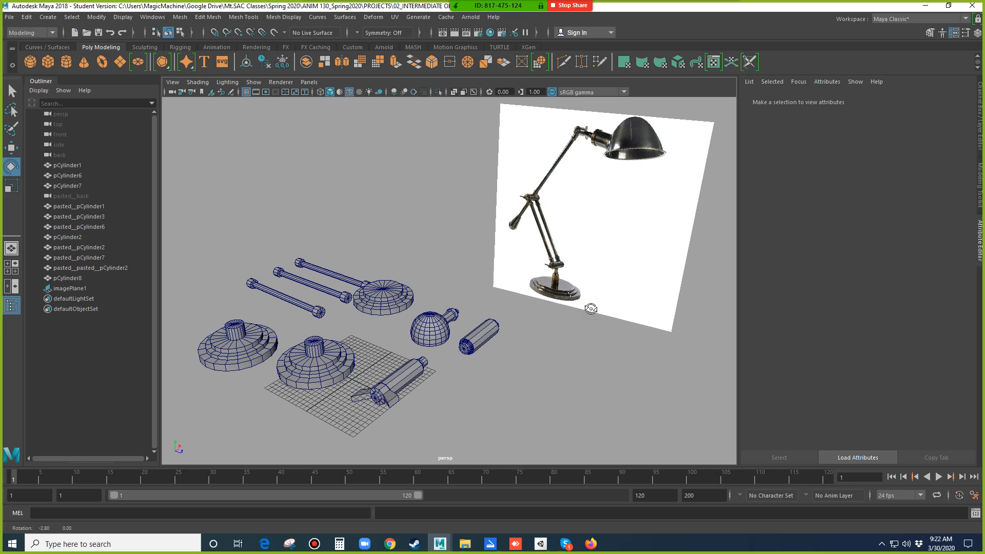